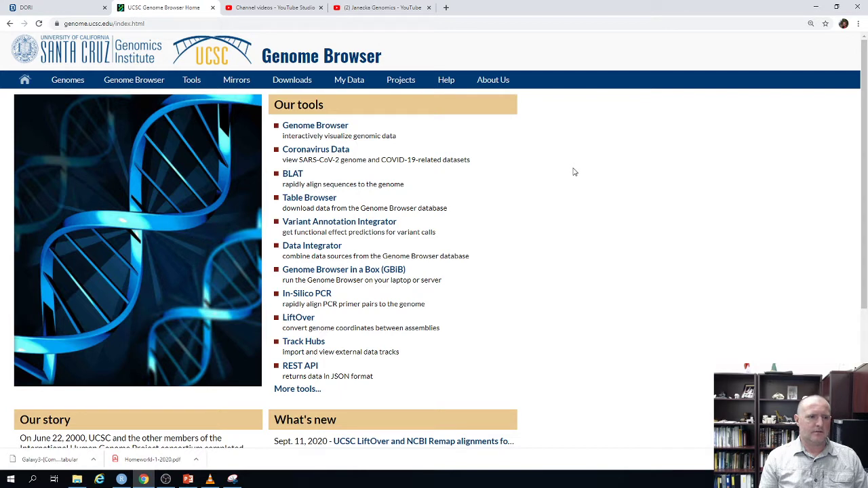
- Open the genome gateway and browse the represented species tree from Human to the viruses and back
{"action": "left_click", "coordinate": [76, 80]}
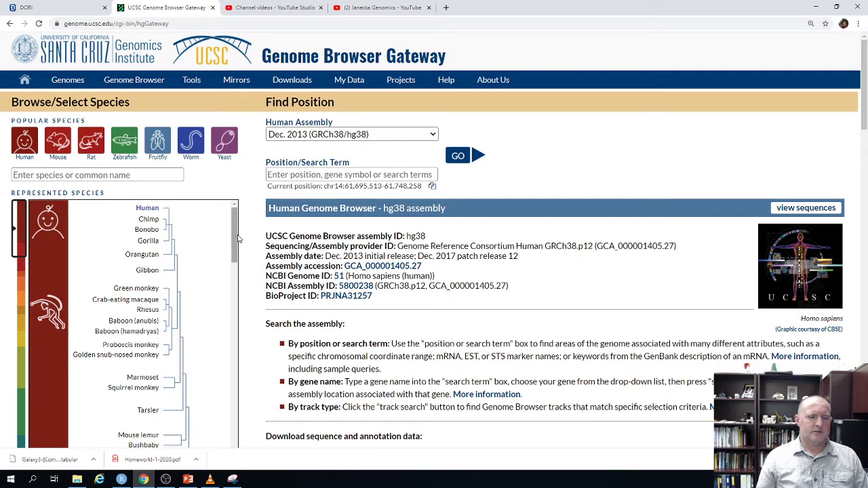
{"action": "left_click_drag", "start_coordinate": [238, 239], "coordinate": [258, 438]}
{"action": "scroll", "coordinate": [214, 395], "scroll_direction": "down", "scroll_amount": 5}
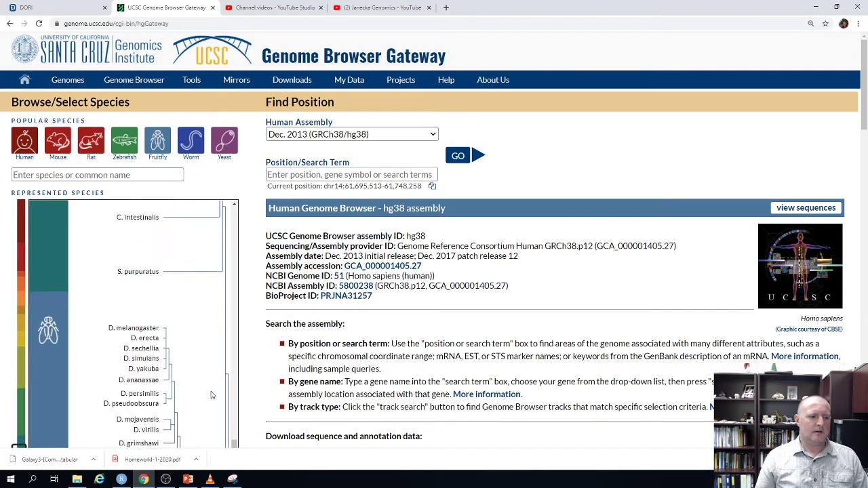
{"action": "scroll", "coordinate": [214, 395], "scroll_direction": "down", "scroll_amount": 5}
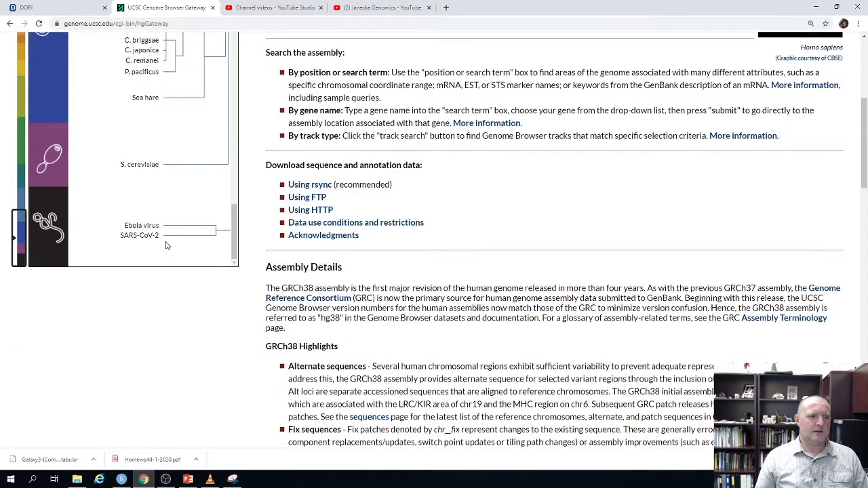
{"action": "left_click_drag", "start_coordinate": [234, 235], "coordinate": [234, 36]}
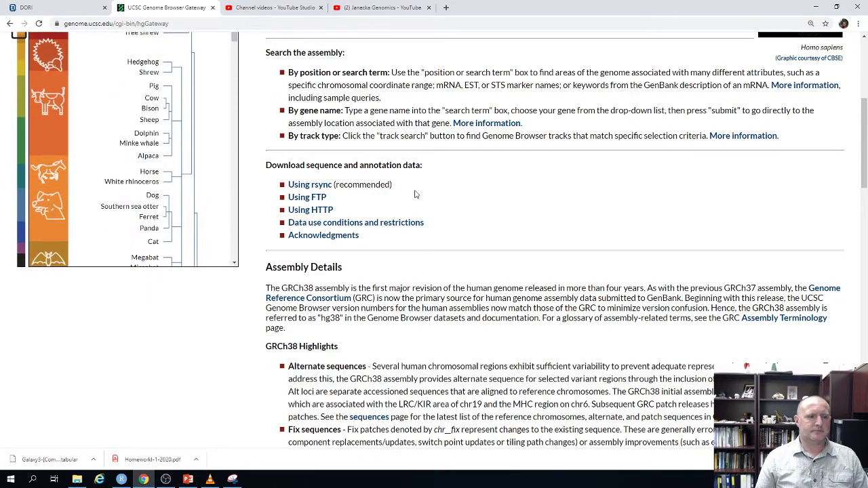
{"action": "scroll", "coordinate": [415, 190], "scroll_direction": "up", "scroll_amount": 3}
{"action": "left_click_drag", "start_coordinate": [236, 231], "coordinate": [242, 176]}
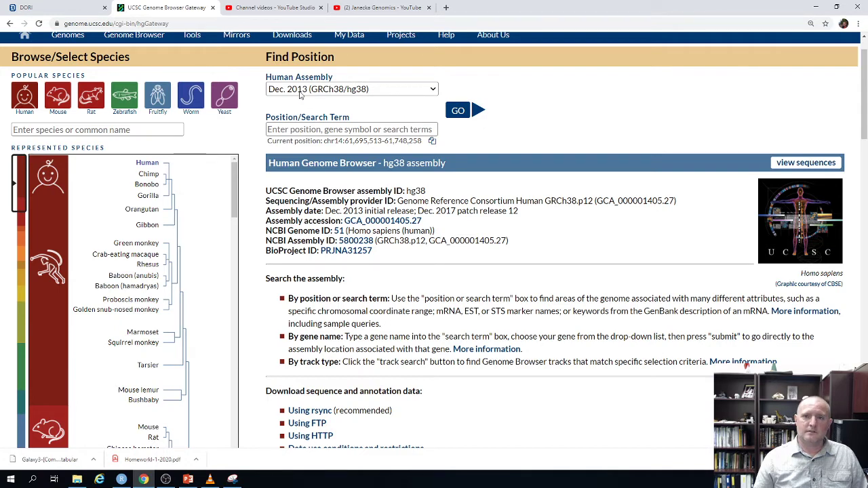
- Open the human Dec. 2013 (GRCh38/hg38) assembly at the current chr14 position and view its tracks
{"action": "left_click", "coordinate": [458, 112]}
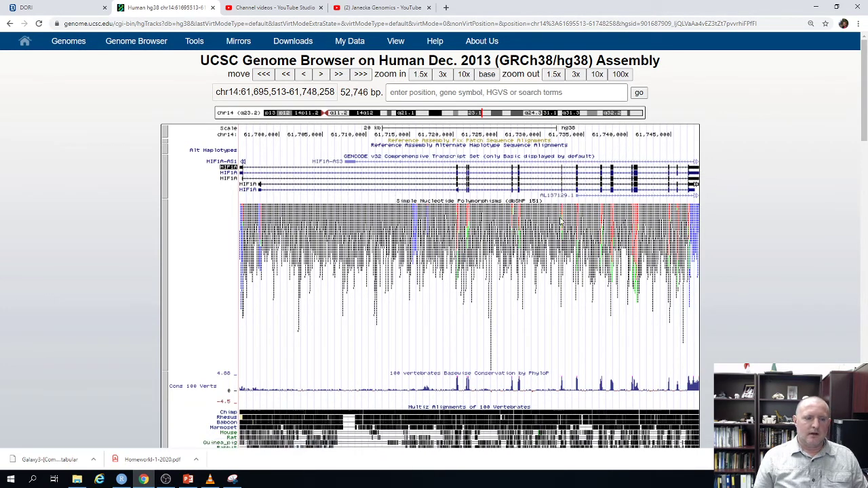
{"action": "scroll", "coordinate": [163, 267], "scroll_direction": "down", "scroll_amount": 3}
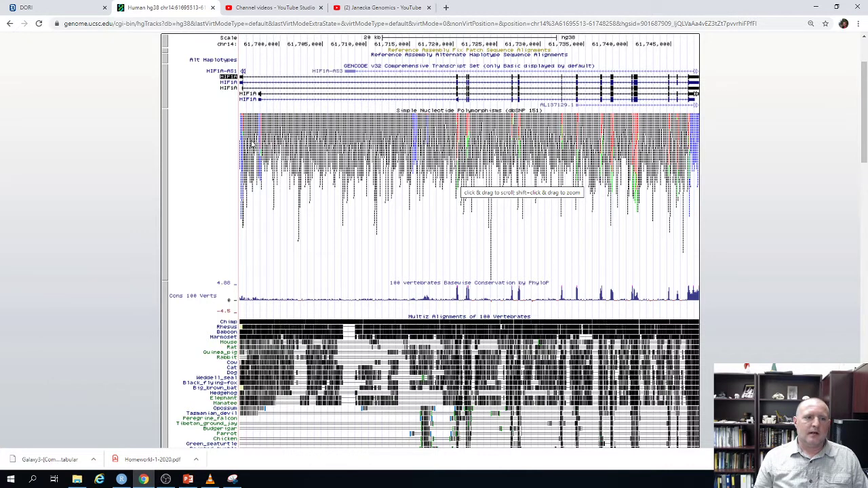
- Open the dbSNP 151 track settings, read the description through the variant function categories, and return to the track display
{"action": "left_click", "coordinate": [166, 161]}
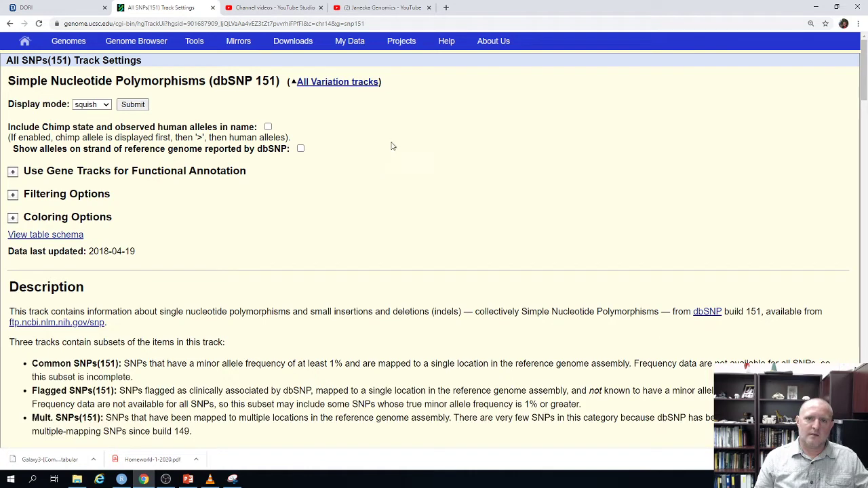
{"action": "scroll", "coordinate": [400, 157], "scroll_direction": "down", "scroll_amount": 1}
{"action": "scroll", "coordinate": [400, 157], "scroll_direction": "down", "scroll_amount": 1}
{"action": "scroll", "coordinate": [397, 159], "scroll_direction": "down", "scroll_amount": 1}
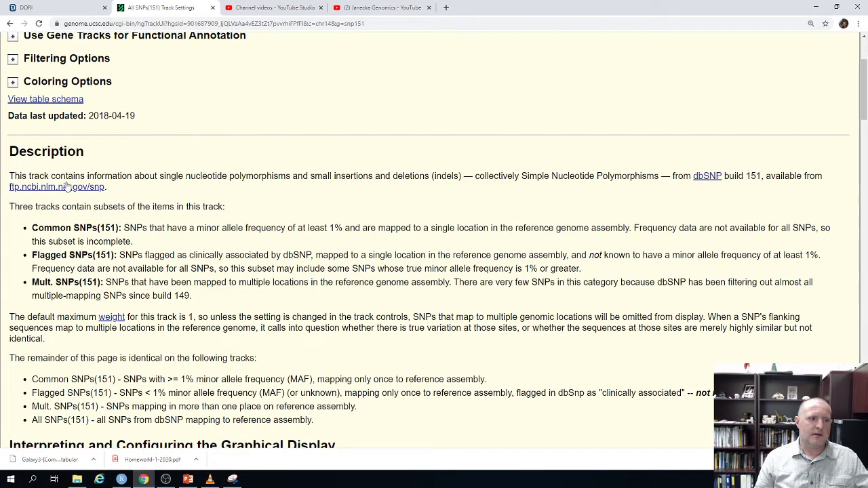
{"action": "scroll", "coordinate": [215, 188], "scroll_direction": "down", "scroll_amount": 2}
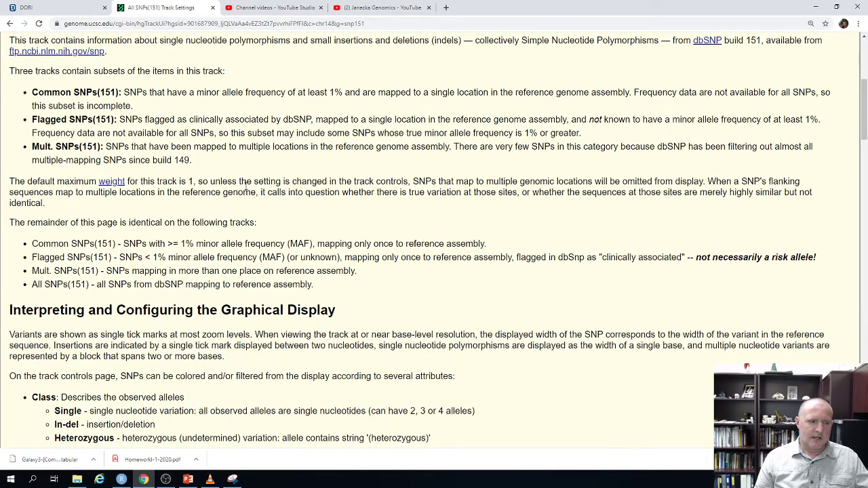
{"action": "scroll", "coordinate": [246, 189], "scroll_direction": "down", "scroll_amount": 1}
{"action": "scroll", "coordinate": [246, 189], "scroll_direction": "down", "scroll_amount": 2}
{"action": "scroll", "coordinate": [246, 190], "scroll_direction": "down", "scroll_amount": 1}
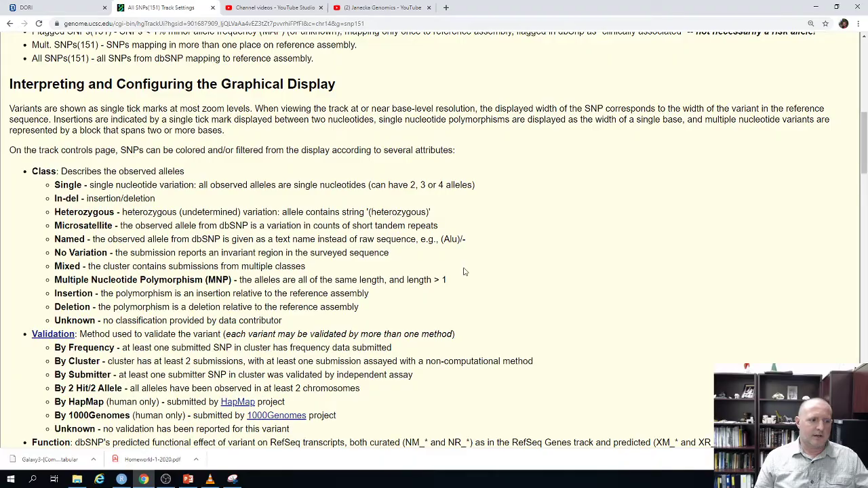
{"action": "scroll", "coordinate": [465, 269], "scroll_direction": "down", "scroll_amount": 5}
{"action": "scroll", "coordinate": [464, 271], "scroll_direction": "down", "scroll_amount": 5}
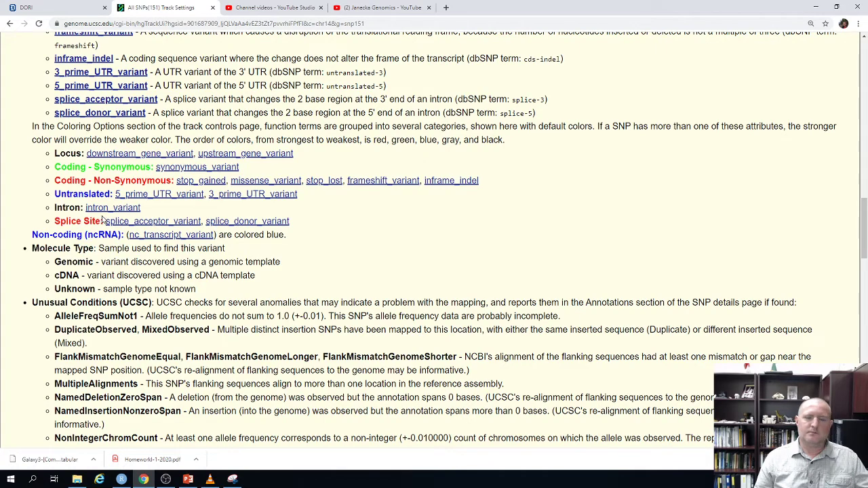
{"action": "left_click", "coordinate": [9, 24]}
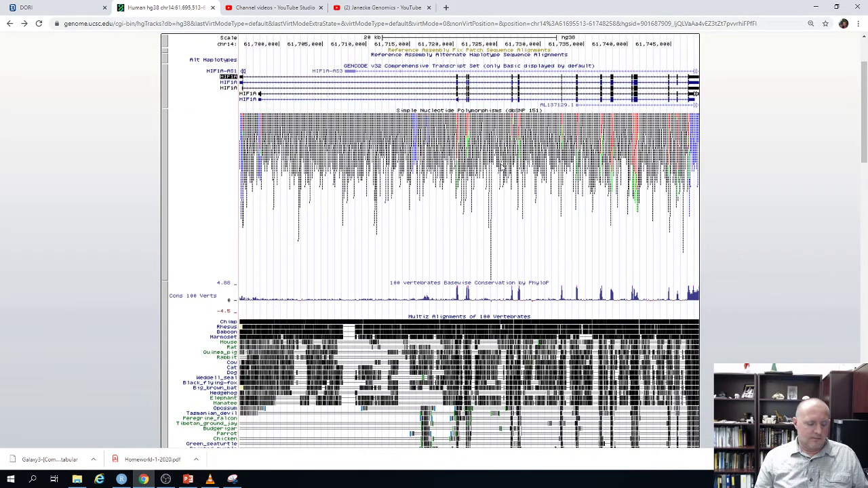
- Enlarge the page and examine the colored SNPs against the HIF1A exons and introns across the displayed region
{"action": "key", "text": "ctrl+plus"}
{"action": "key", "text": "ctrl+plus"}
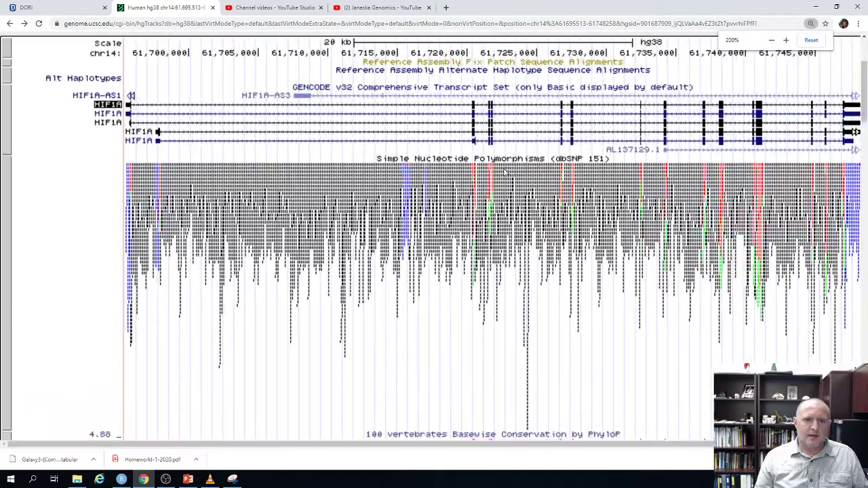
{"action": "key", "text": "ctrl+plus"}
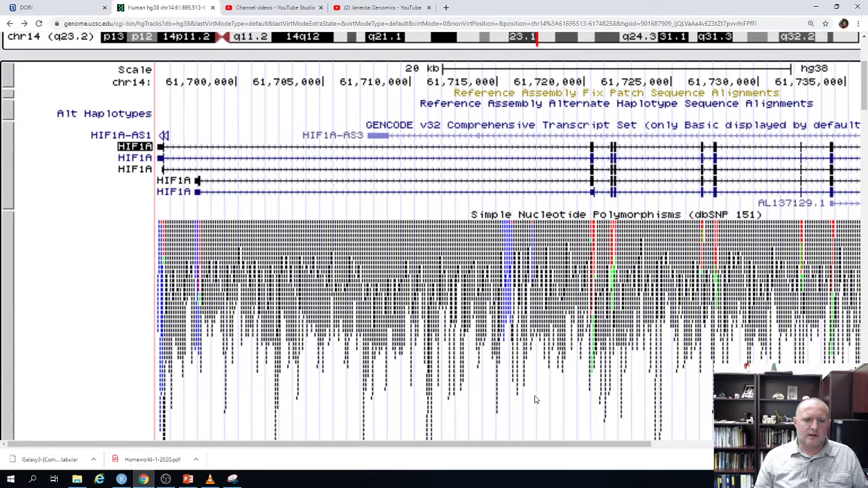
{"action": "left_click_drag", "start_coordinate": [558, 445], "coordinate": [594, 421]}
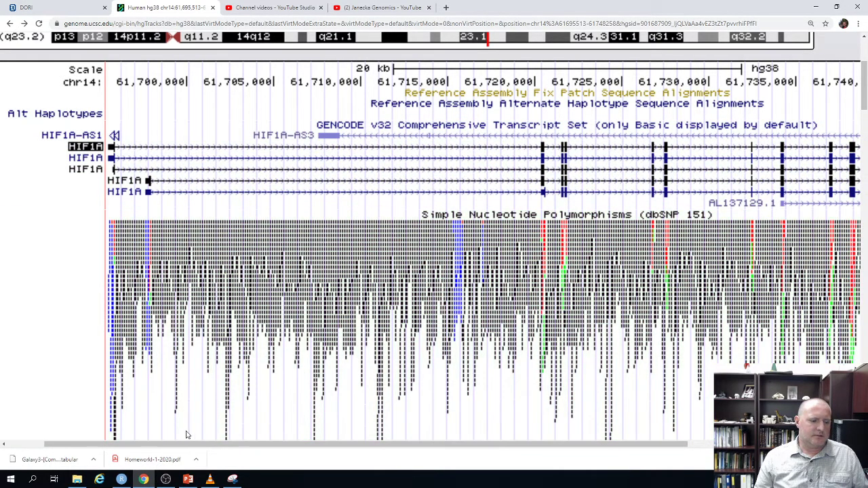
{"action": "key", "text": "ctrl+minus"}
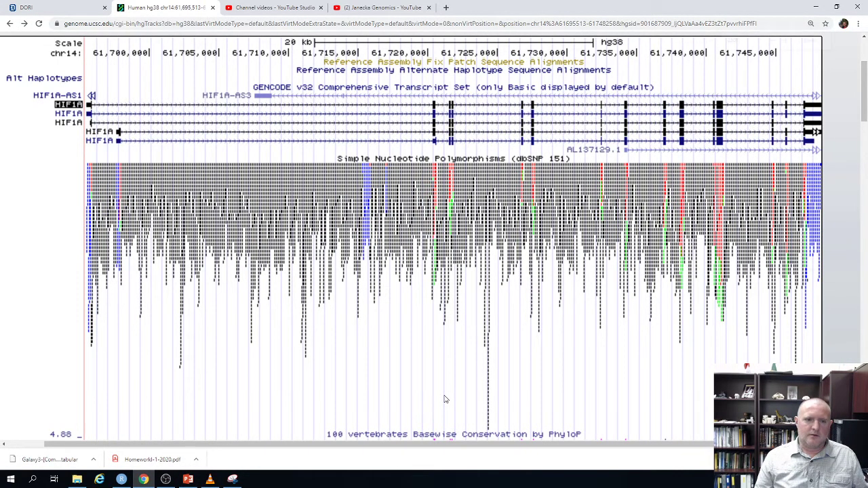
{"action": "key", "text": "ctrl+plus"}
{"action": "key", "text": "ctrl+minus"}
{"action": "key", "text": "ctrl+plus"}
{"action": "key", "text": "ctrl+minus"}
{"action": "key", "text": "ctrl+plus"}
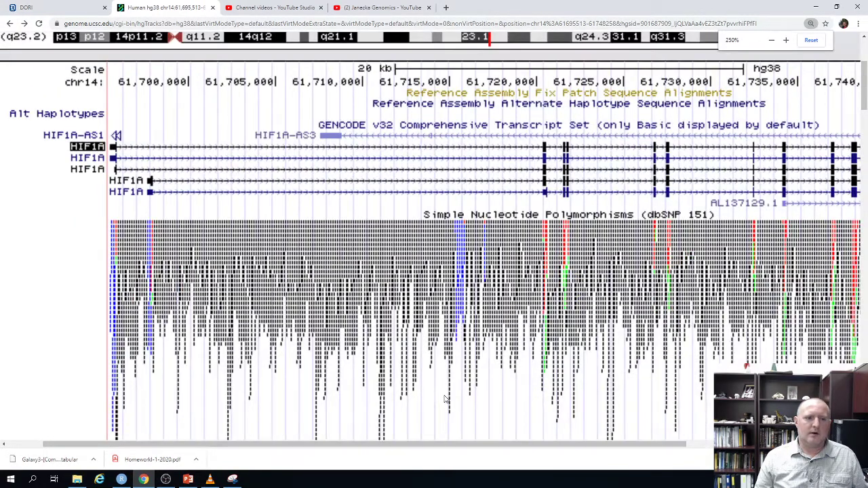
{"action": "key", "text": "ctrl+minus"}
{"action": "key", "text": "ctrl+minus"}
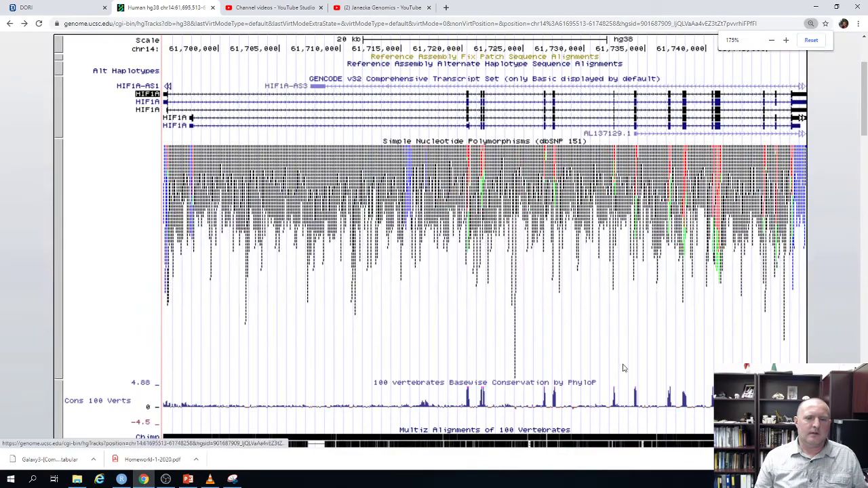
{"action": "left_click_drag", "start_coordinate": [865, 116], "coordinate": [866, 139]}
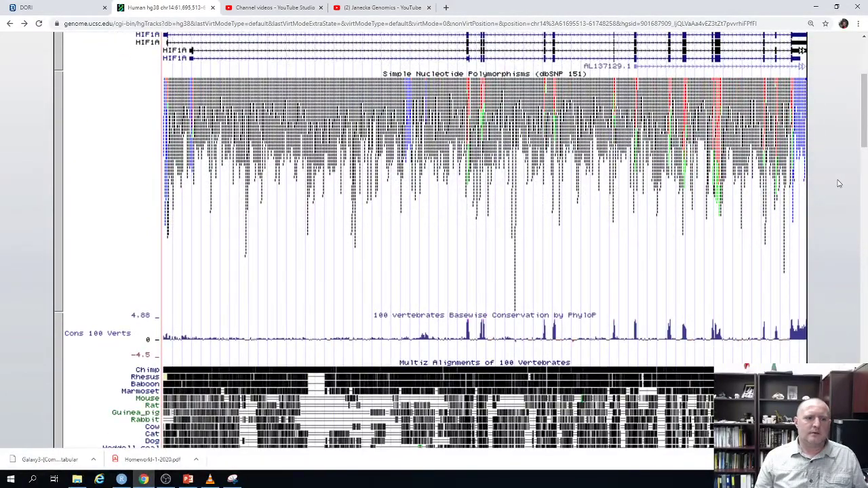
{"action": "key", "text": "ctrl+minus"}
{"action": "scroll", "coordinate": [839, 184], "scroll_direction": "up", "scroll_amount": 2}
- Reopen the dbSNP 151 track description to review the default SNP function colors, and return to the track display
{"action": "left_click", "coordinate": [108, 235]}
{"action": "scroll", "coordinate": [424, 249], "scroll_direction": "down", "scroll_amount": 3}
{"action": "scroll", "coordinate": [423, 249], "scroll_direction": "down", "scroll_amount": 12}
{"action": "scroll", "coordinate": [422, 246], "scroll_direction": "down", "scroll_amount": 5}
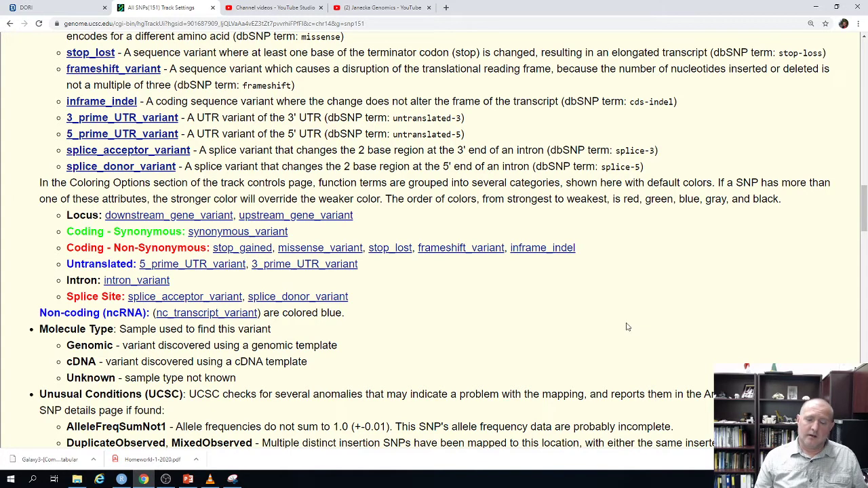
{"action": "left_click", "coordinate": [9, 23]}
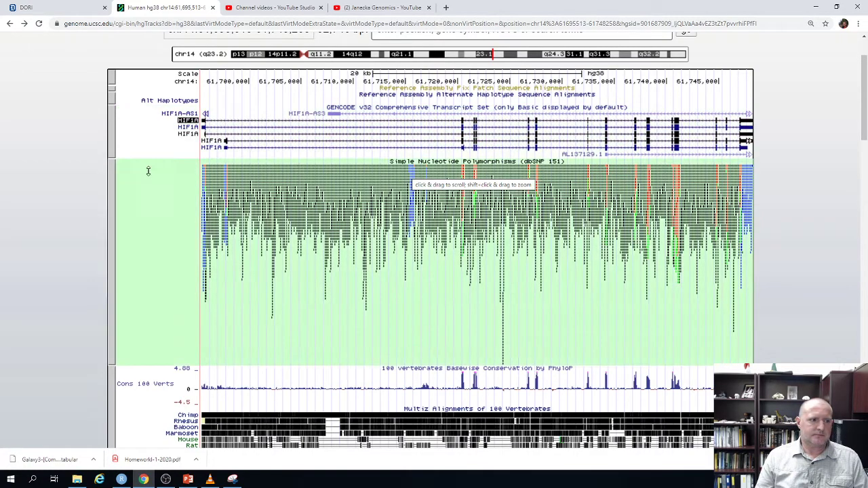
- Recheck the untranslated, splice site and non-coding colors in the dbSNP 151 description, and go back to the tracks
{"action": "left_click", "coordinate": [116, 217]}
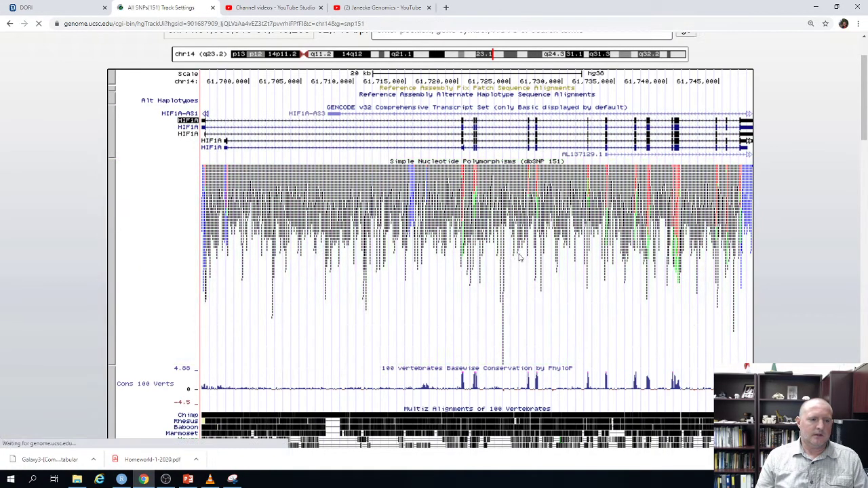
{"action": "scroll", "coordinate": [836, 147], "scroll_direction": "down", "scroll_amount": 20}
{"action": "scroll", "coordinate": [715, 251], "scroll_direction": "up", "scroll_amount": 3}
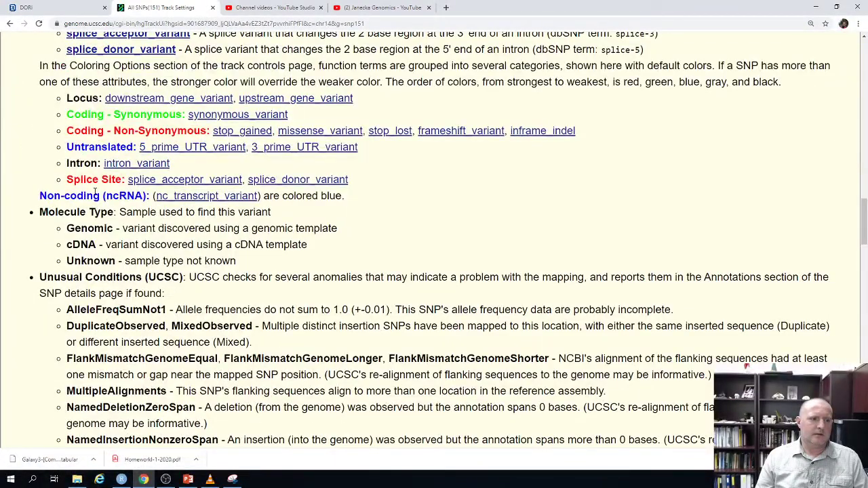
{"action": "left_click", "coordinate": [9, 23]}
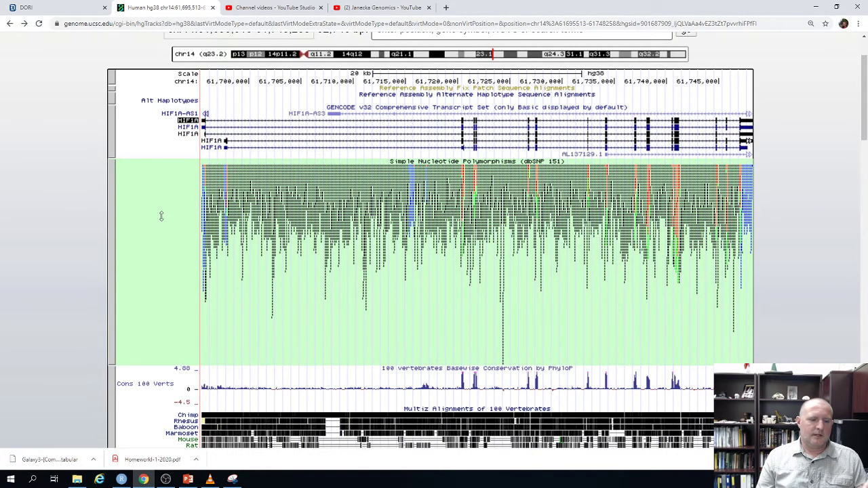
- Examine the SNP, vertebrate conservation, Multiz alignment and RepeatMasker tracks below the HIF1A gene models
{"action": "scroll", "coordinate": [175, 238], "scroll_direction": "down", "scroll_amount": 1}
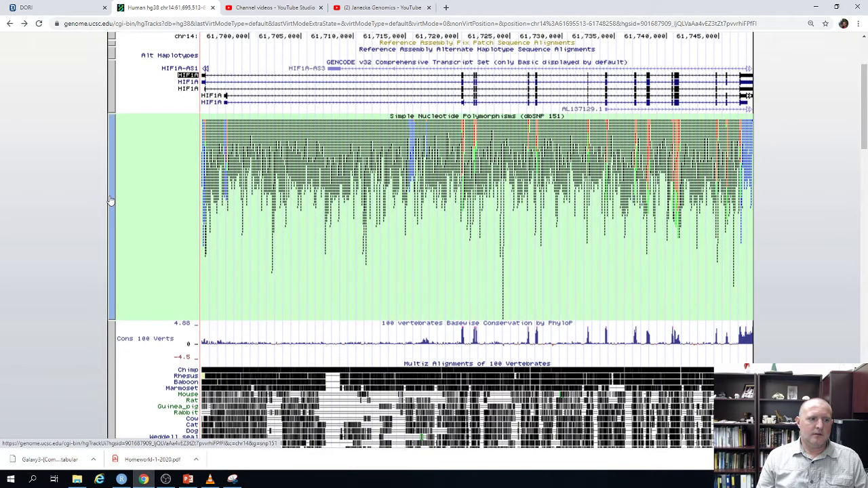
{"action": "scroll", "coordinate": [122, 204], "scroll_direction": "down", "scroll_amount": 1}
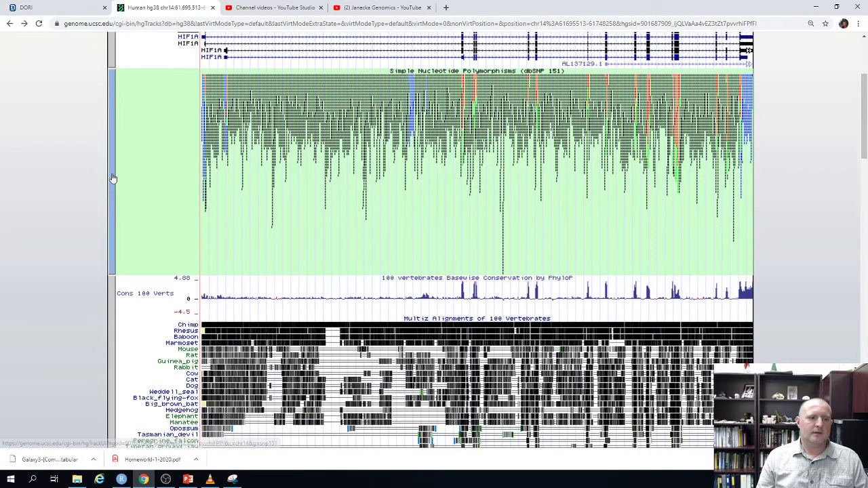
{"action": "scroll", "coordinate": [115, 180], "scroll_direction": "down", "scroll_amount": 5}
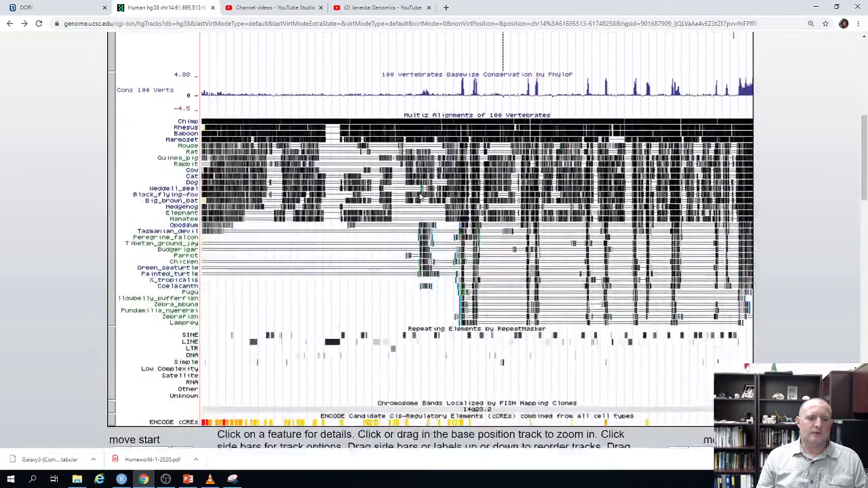
{"action": "scroll", "coordinate": [420, 196], "scroll_direction": "up", "scroll_amount": 8}
{"action": "scroll", "coordinate": [420, 197], "scroll_direction": "down", "scroll_amount": 3}
{"action": "scroll", "coordinate": [421, 197], "scroll_direction": "down", "scroll_amount": 2}
{"action": "scroll", "coordinate": [420, 196], "scroll_direction": "down", "scroll_amount": 2}
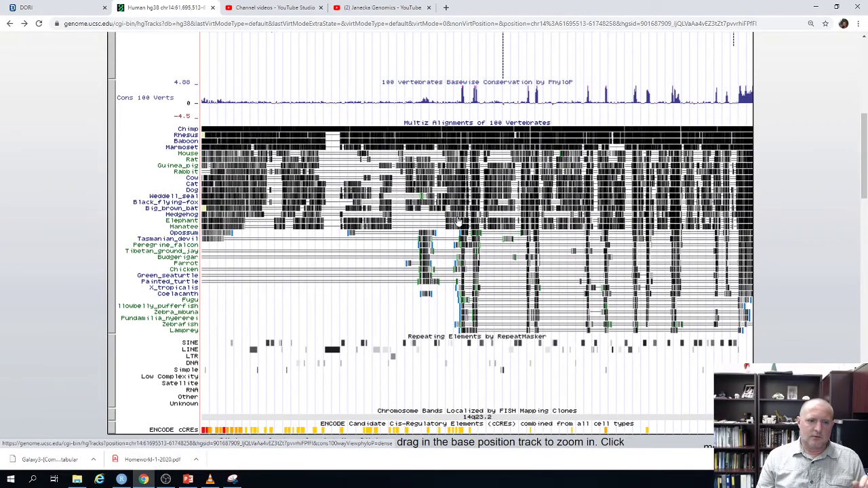
{"action": "scroll", "coordinate": [458, 222], "scroll_direction": "up", "scroll_amount": 2}
{"action": "scroll", "coordinate": [458, 222], "scroll_direction": "up", "scroll_amount": 2}
- Switch the All SNPs(151) track display to dense, and hide the track
{"action": "right_click", "coordinate": [113, 216]}
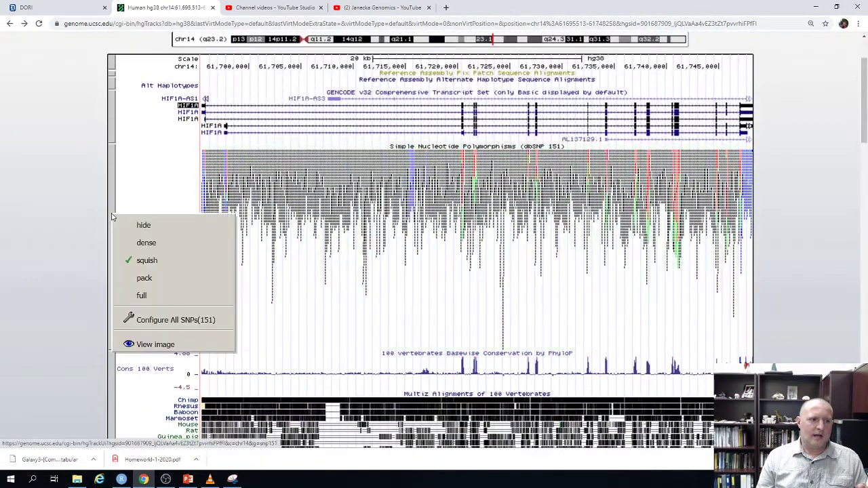
{"action": "left_click", "coordinate": [144, 243]}
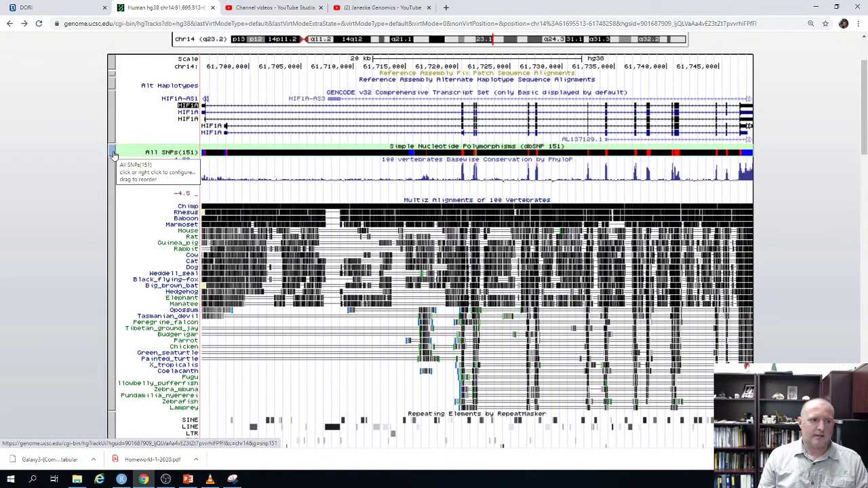
{"action": "right_click", "coordinate": [114, 155]}
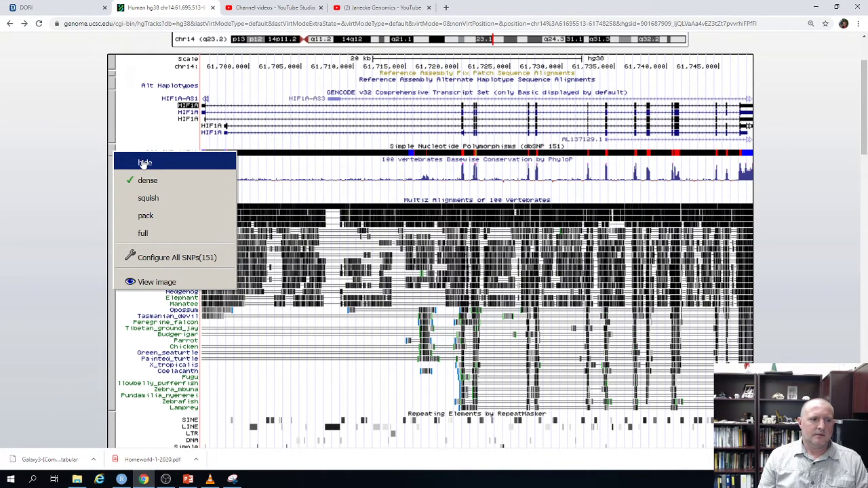
{"action": "left_click", "coordinate": [144, 163]}
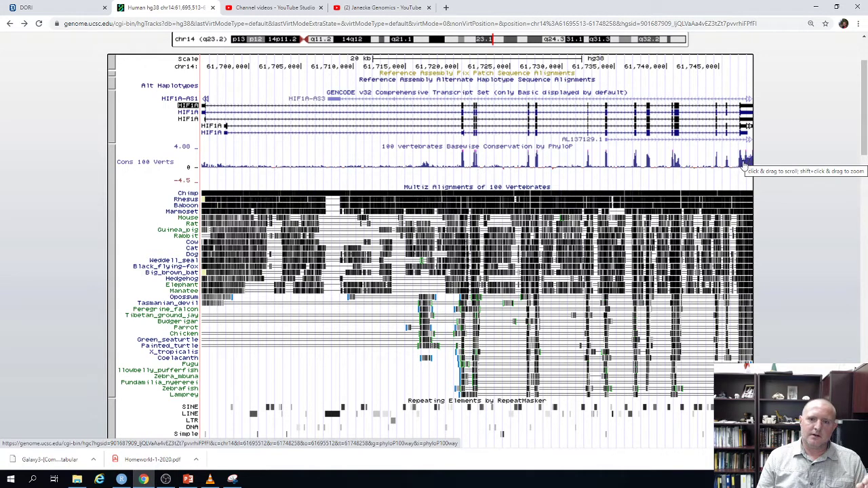
- Shift the displayed chr14 region downstream past the end of HIF1A, and move it back upstream
{"action": "left_click_drag", "start_coordinate": [748, 163], "coordinate": [682, 161]}
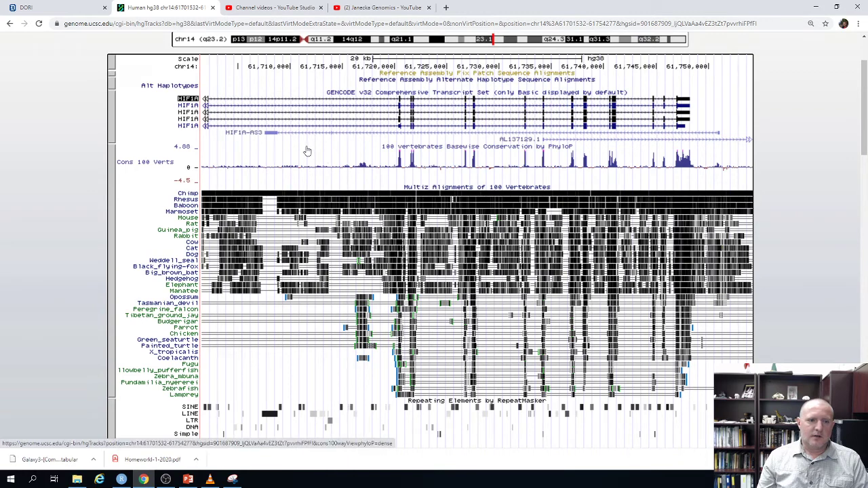
{"action": "left_click_drag", "start_coordinate": [306, 150], "coordinate": [388, 150]}
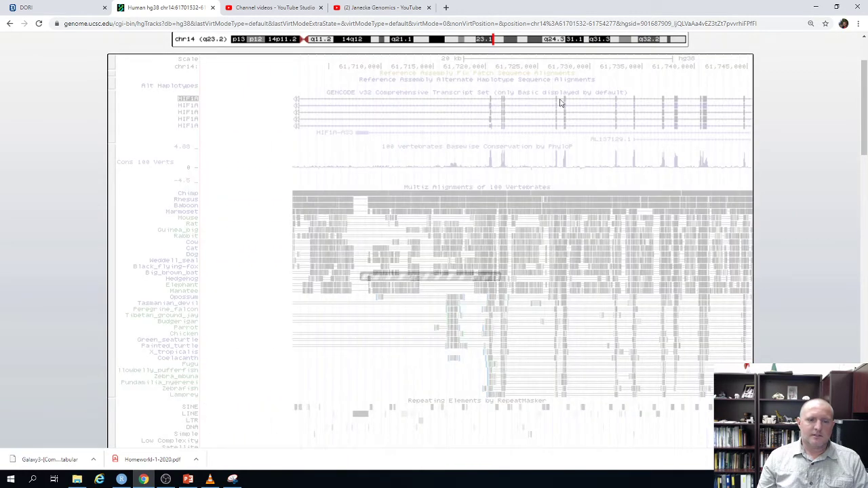
- Zoom in 3x on the HIF1A region, and show the All SNPs(151) track in dense mode
{"action": "left_click_drag", "start_coordinate": [865, 134], "coordinate": [865, 115]}
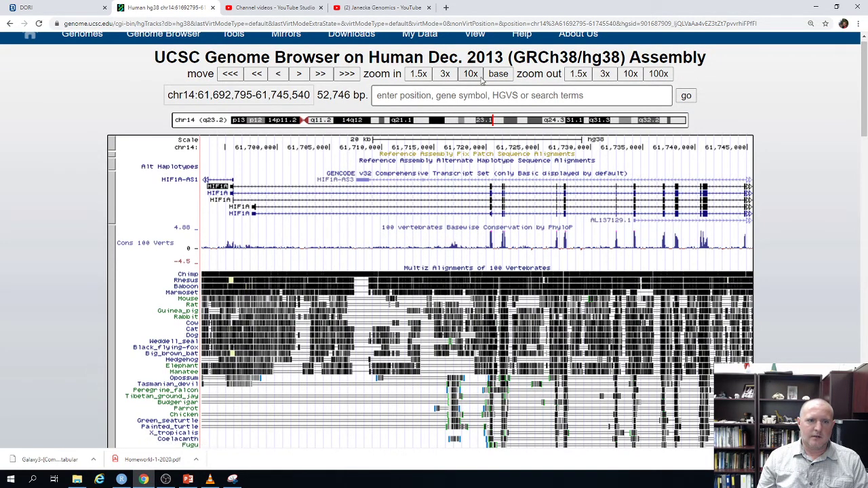
{"action": "left_click", "coordinate": [445, 73]}
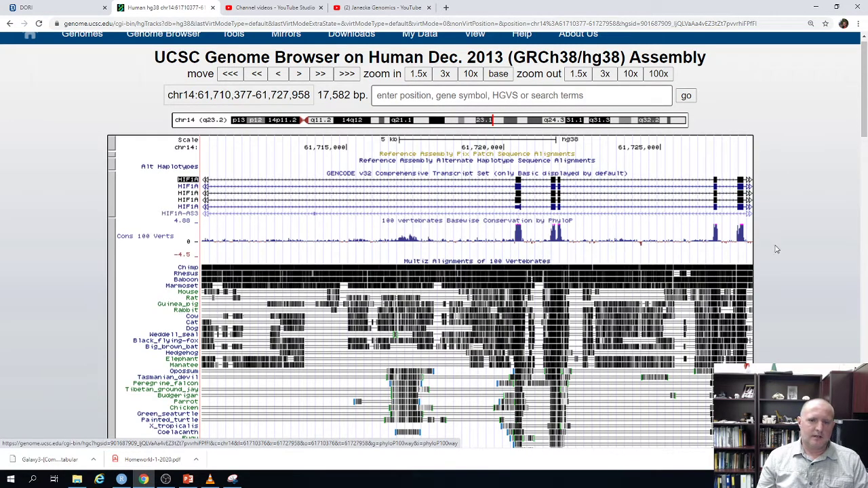
{"action": "left_click_drag", "start_coordinate": [864, 117], "coordinate": [854, 388]}
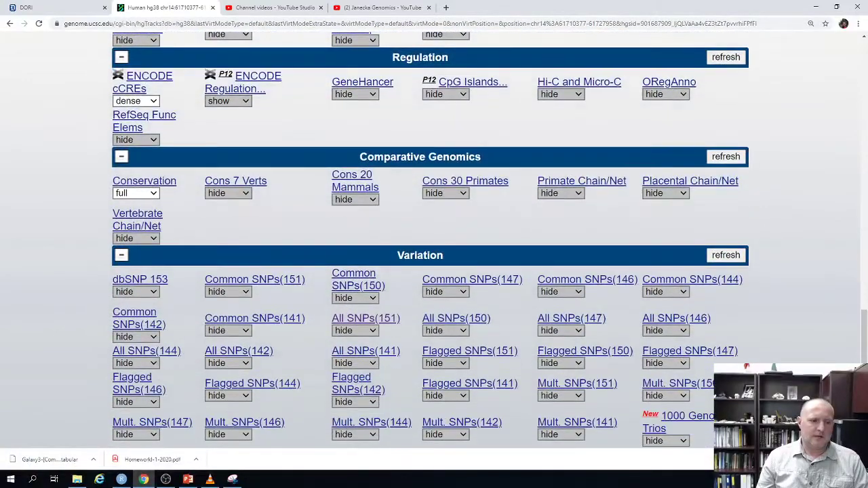
{"action": "left_click", "coordinate": [372, 332]}
{"action": "left_click", "coordinate": [355, 359]}
{"action": "left_click", "coordinate": [725, 255]}
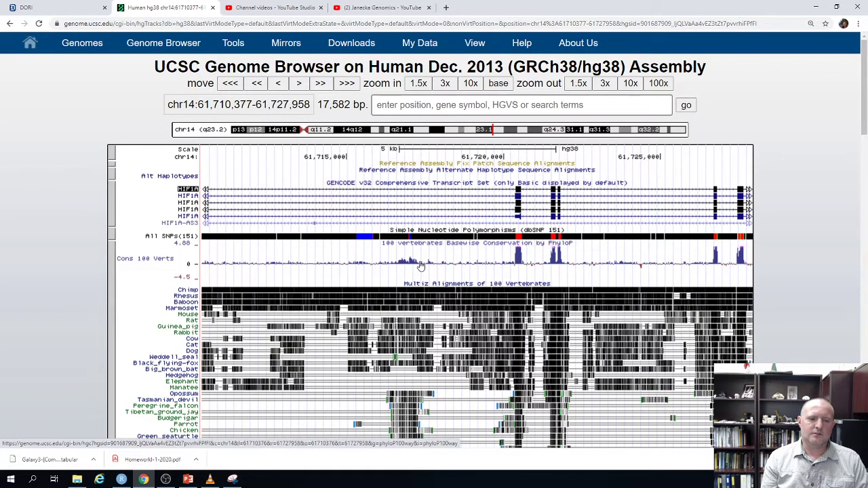
- Open the Conservation track settings, review which species are selected for the Multiz alignments, and go back to the tracks
{"action": "scroll", "coordinate": [421, 266], "scroll_direction": "down", "scroll_amount": 3}
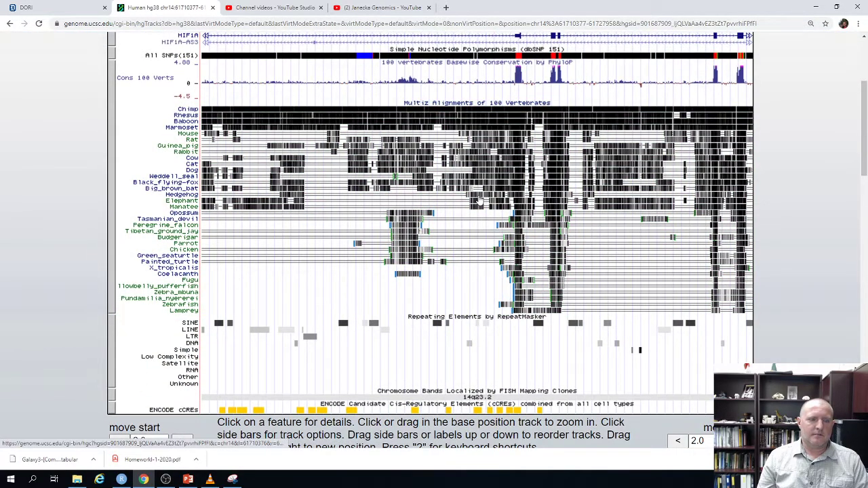
{"action": "scroll", "coordinate": [482, 199], "scroll_direction": "up", "scroll_amount": 3}
{"action": "scroll", "coordinate": [485, 199], "scroll_direction": "down", "scroll_amount": 2}
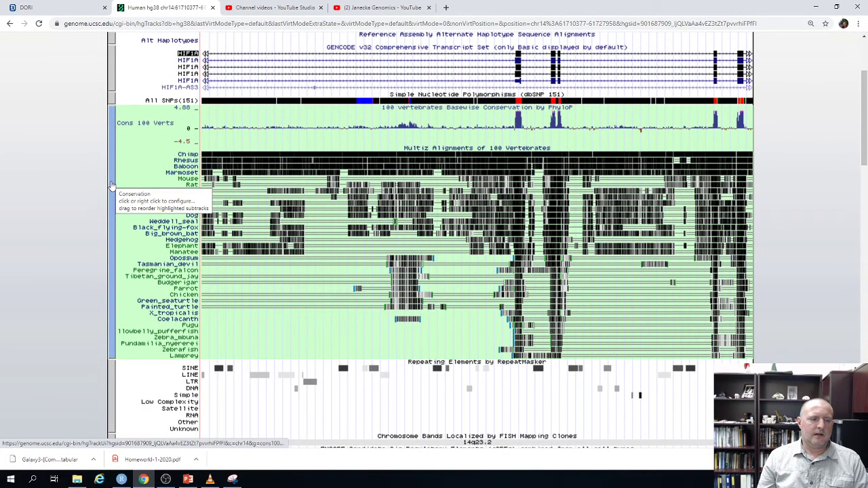
{"action": "left_click", "coordinate": [112, 186]}
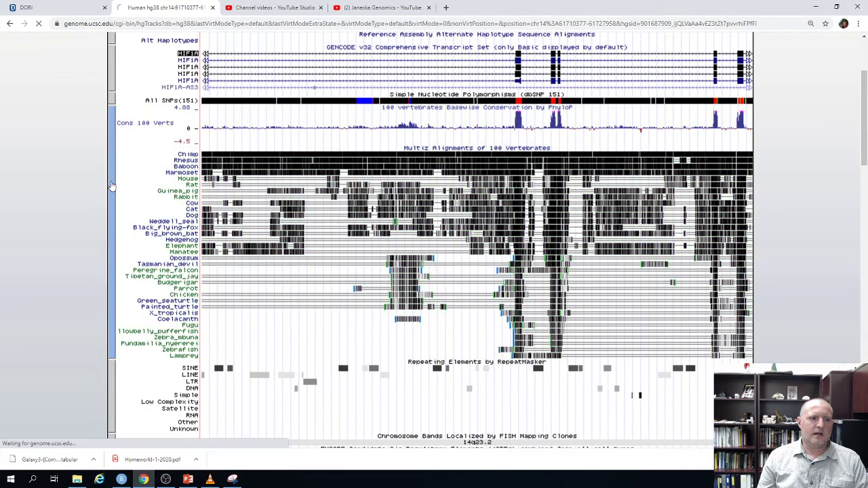
{"action": "scroll", "coordinate": [485, 244], "scroll_direction": "down", "scroll_amount": 2}
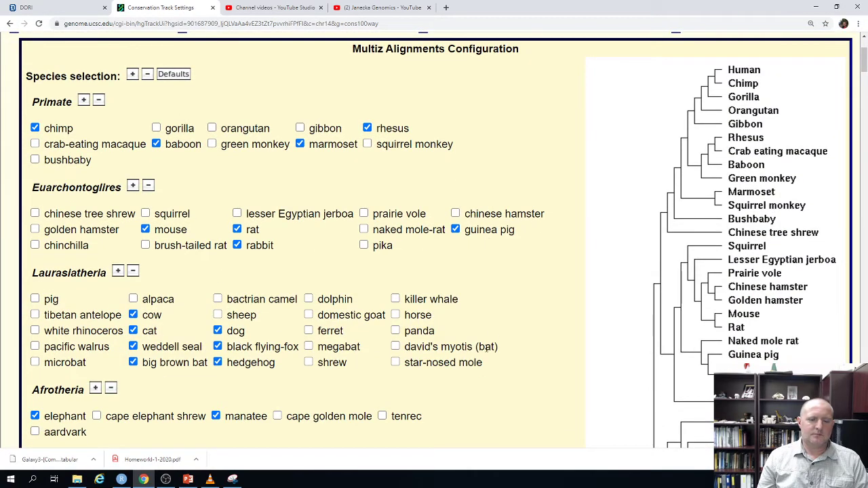
{"action": "scroll", "coordinate": [488, 339], "scroll_direction": "down", "scroll_amount": 3}
{"action": "scroll", "coordinate": [278, 327], "scroll_direction": "down", "scroll_amount": 2}
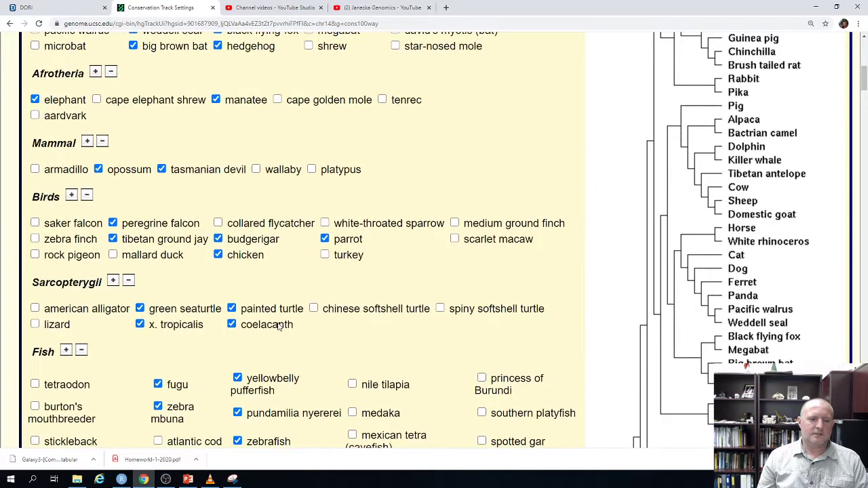
{"action": "scroll", "coordinate": [278, 327], "scroll_direction": "down", "scroll_amount": 2}
{"action": "scroll", "coordinate": [278, 327], "scroll_direction": "up", "scroll_amount": 10}
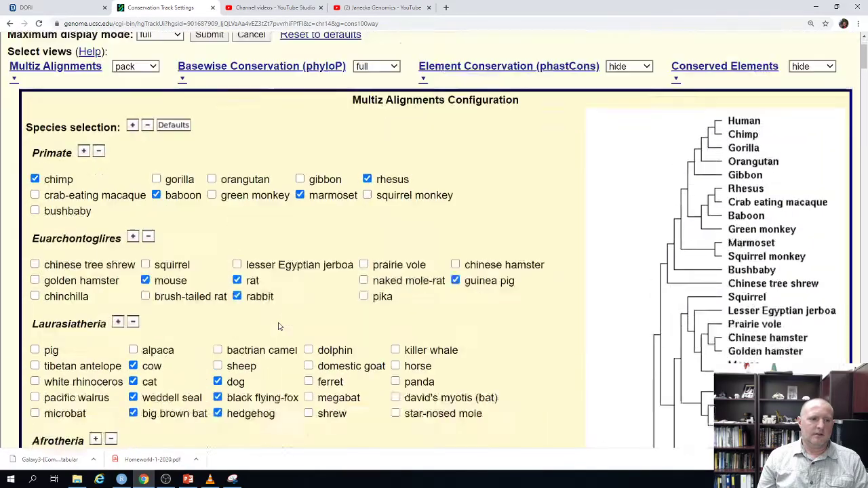
{"action": "scroll", "coordinate": [454, 202], "scroll_direction": "down", "scroll_amount": 12}
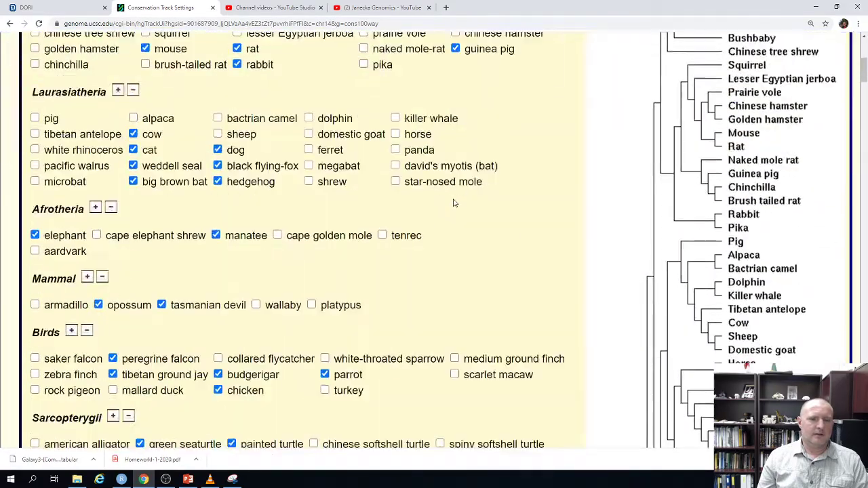
{"action": "scroll", "coordinate": [454, 202], "scroll_direction": "up", "scroll_amount": 15}
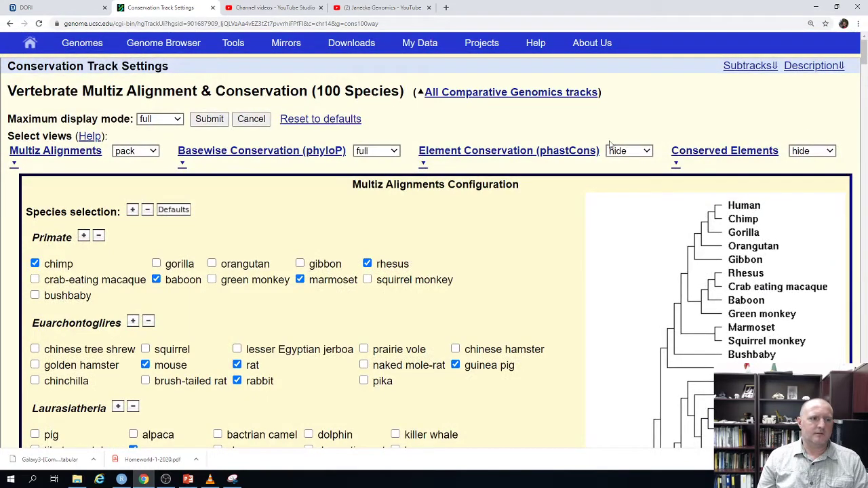
{"action": "left_click", "coordinate": [10, 24]}
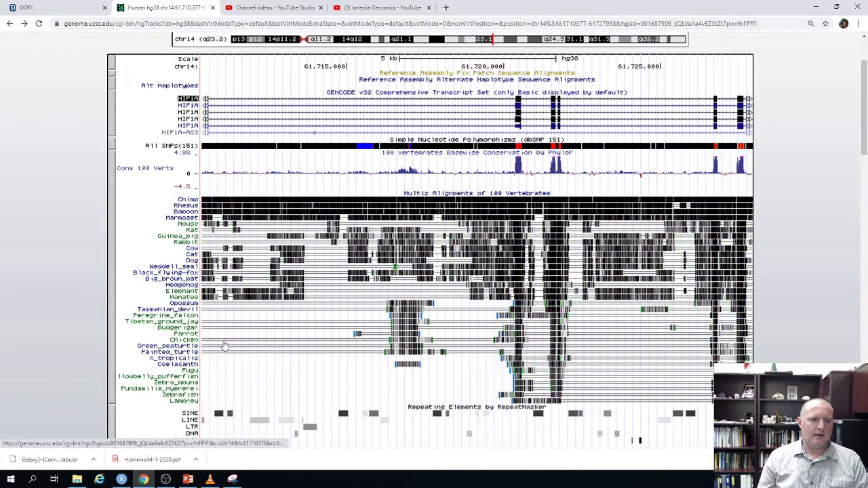
- Compare the SNP, conservation and Multiz alignment tracks around the HIF1A exons, and zoom out 3x
{"action": "scroll", "coordinate": [181, 332], "scroll_direction": "down", "scroll_amount": 1}
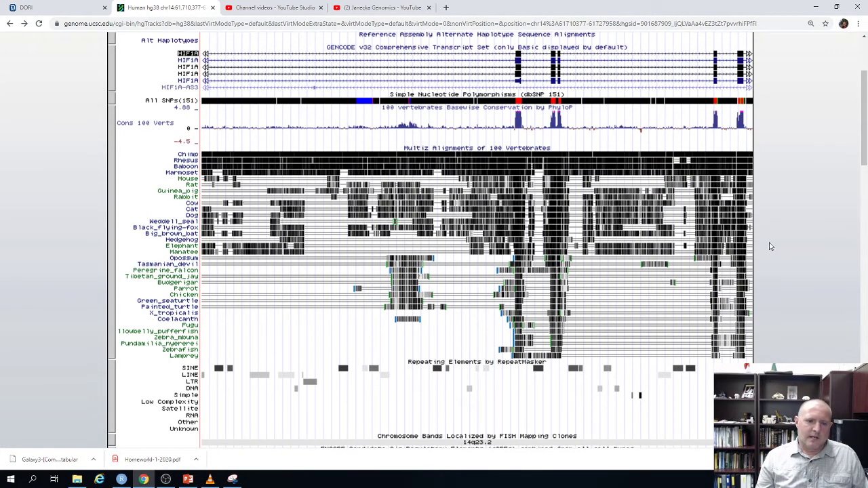
{"action": "scroll", "coordinate": [610, 224], "scroll_direction": "up", "scroll_amount": 2}
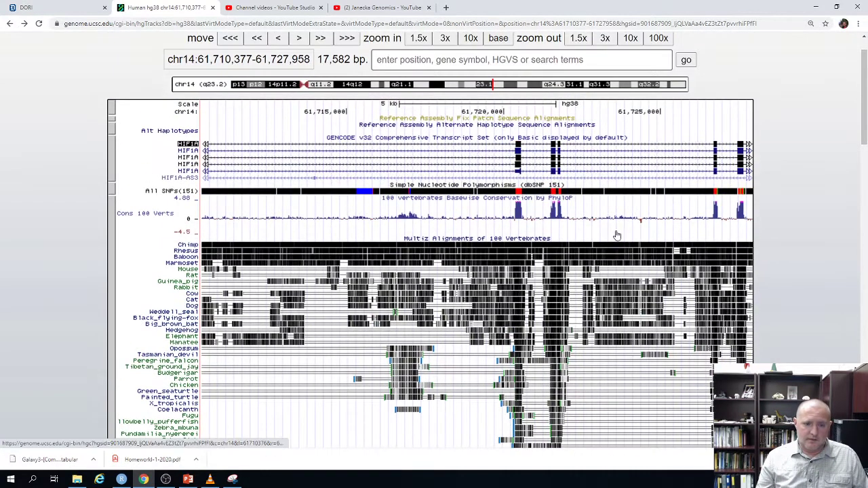
{"action": "scroll", "coordinate": [617, 235], "scroll_direction": "down", "scroll_amount": 1}
{"action": "scroll", "coordinate": [617, 235], "scroll_direction": "down", "scroll_amount": 1}
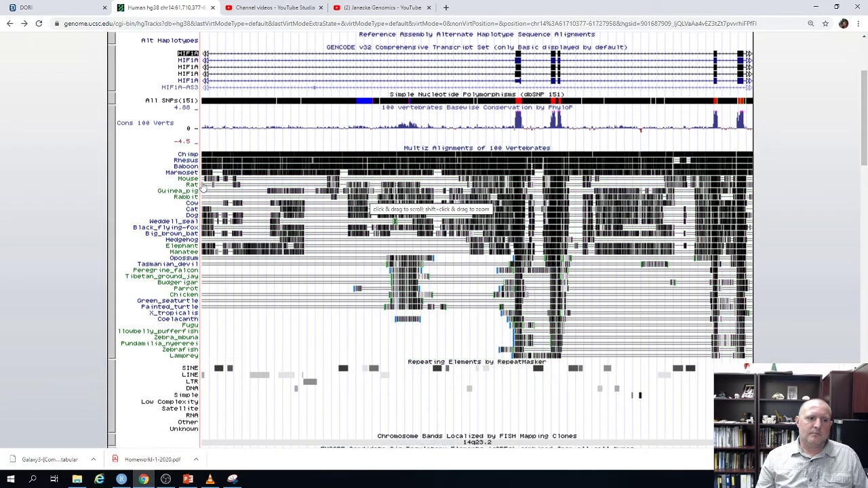
{"action": "scroll", "coordinate": [224, 221], "scroll_direction": "up", "scroll_amount": 1}
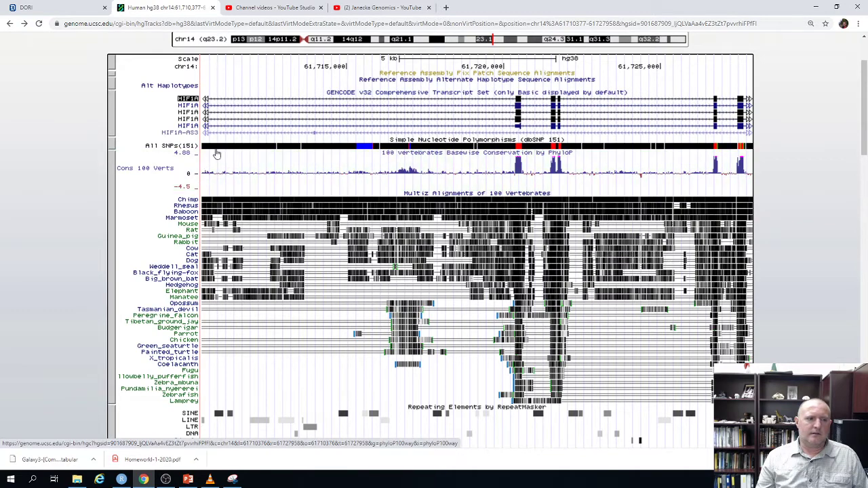
{"action": "scroll", "coordinate": [452, 176], "scroll_direction": "up", "scroll_amount": 1}
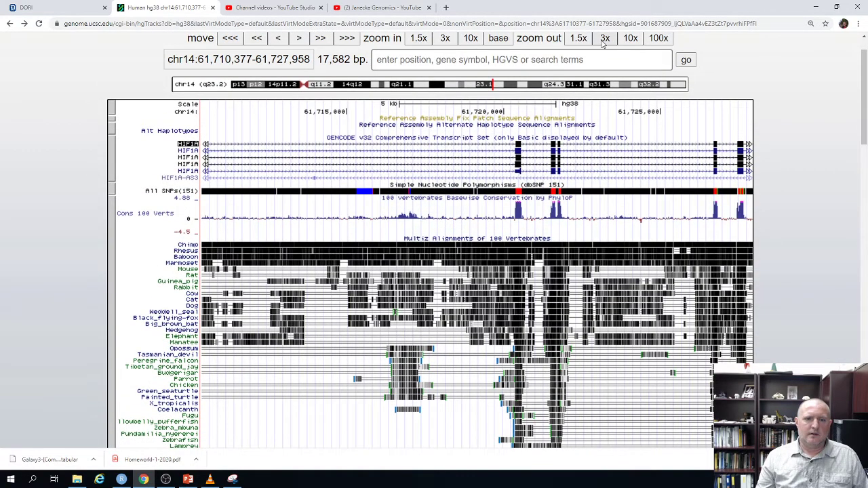
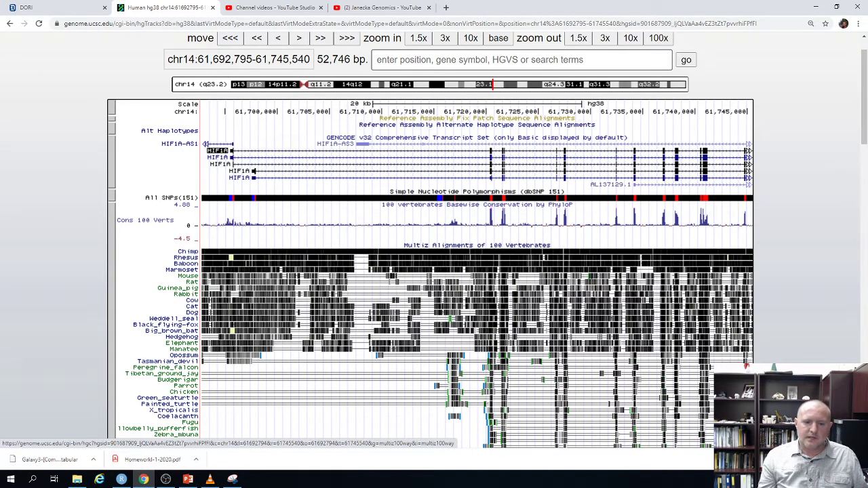
- Examine the Multiz alignments, RepeatMasker elements and ENCODE cCREs across the wider HIF1A region
{"action": "scroll", "coordinate": [542, 285], "scroll_direction": "down", "scroll_amount": 3}
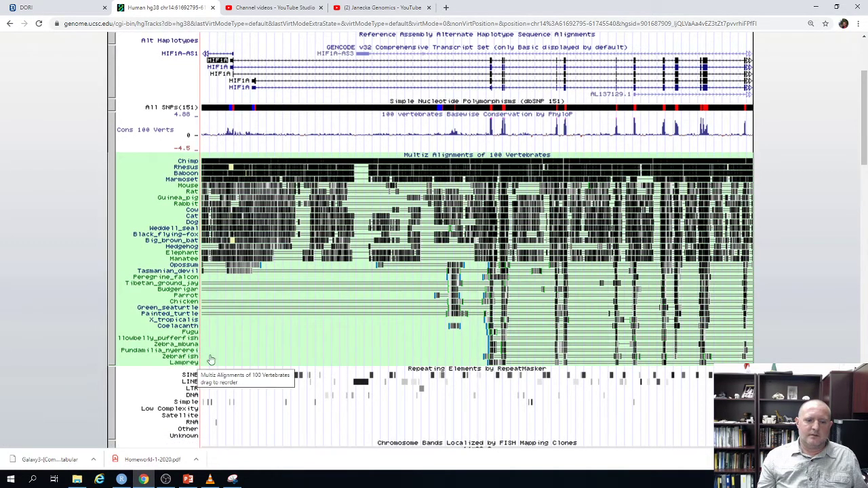
{"action": "scroll", "coordinate": [519, 189], "scroll_direction": "up", "scroll_amount": 1}
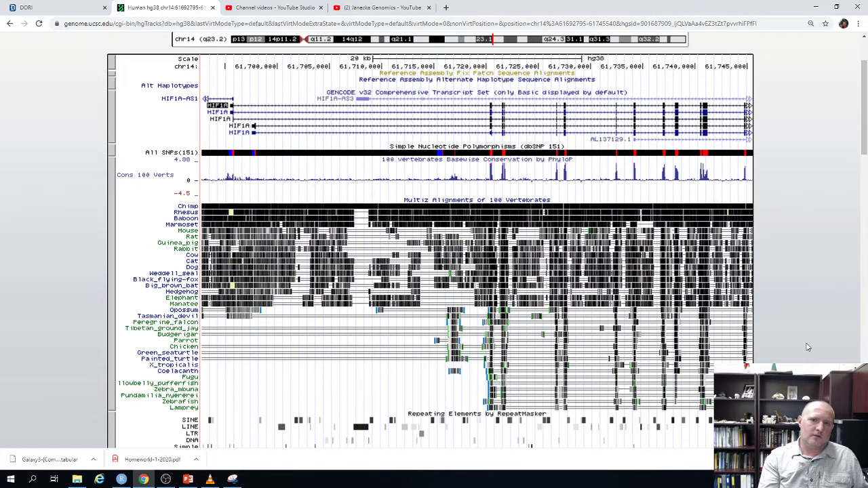
{"action": "scroll", "coordinate": [807, 347], "scroll_direction": "down", "scroll_amount": 5}
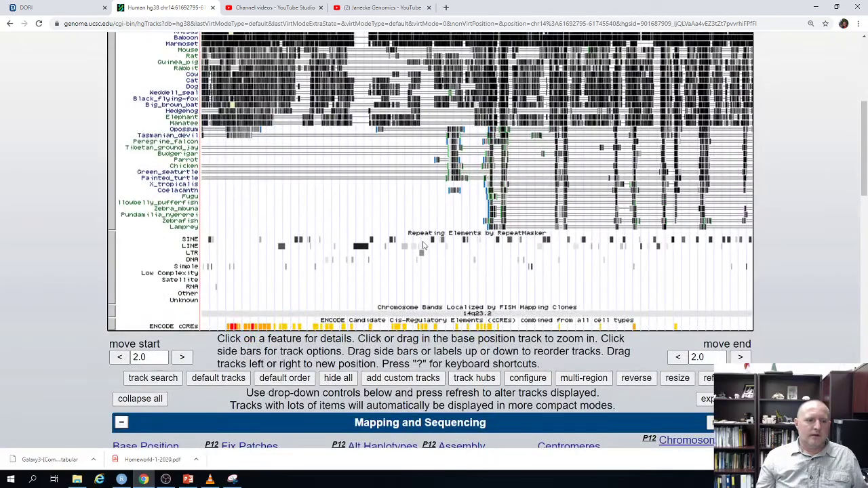
{"action": "scroll", "coordinate": [655, 235], "scroll_direction": "up", "scroll_amount": 6}
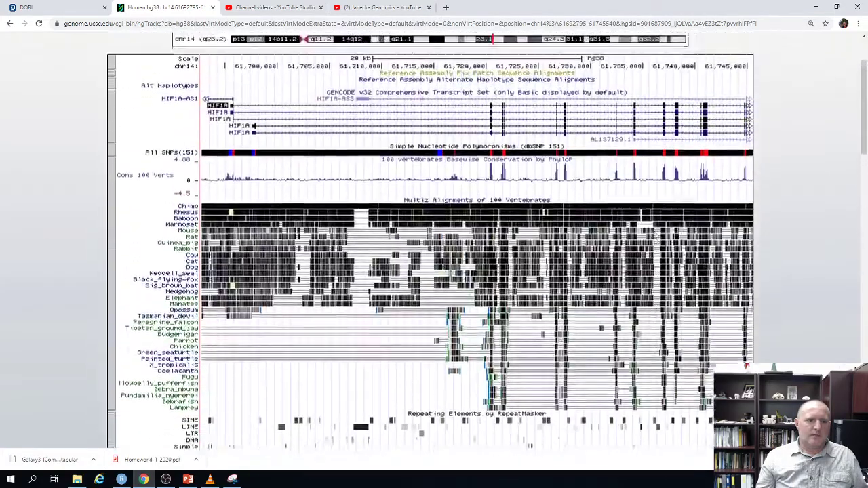
{"action": "scroll", "coordinate": [656, 235], "scroll_direction": "down", "scroll_amount": 3}
{"action": "scroll", "coordinate": [111, 249], "scroll_direction": "up", "scroll_amount": 1}
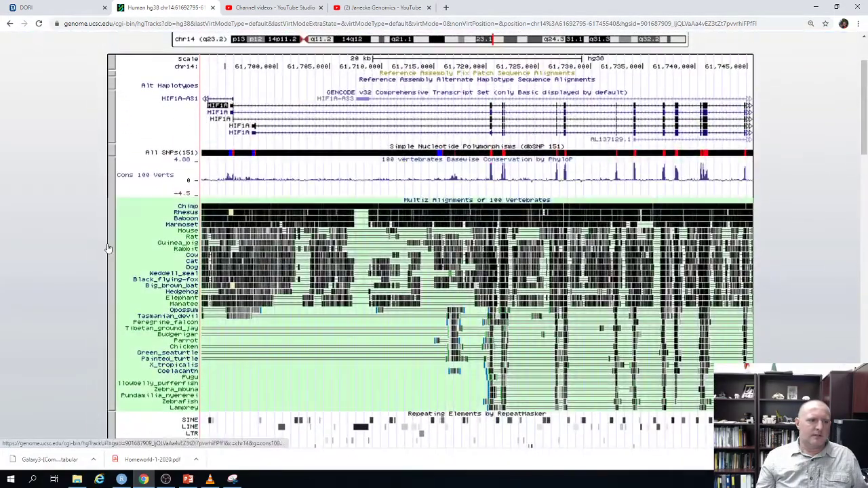
- Check the display options of the Multiz alignment and RepeatMasker tracks, and hide the Conservation track set
{"action": "right_click", "coordinate": [111, 249]}
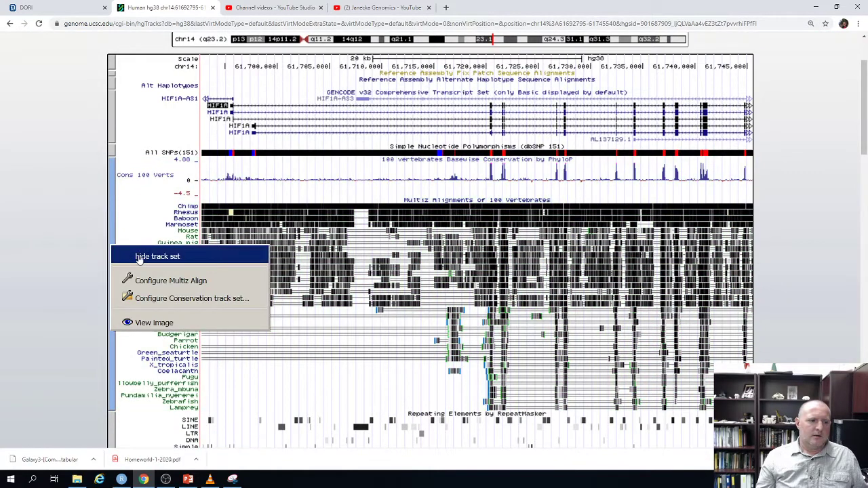
{"action": "scroll", "coordinate": [115, 308], "scroll_direction": "down", "scroll_amount": 2}
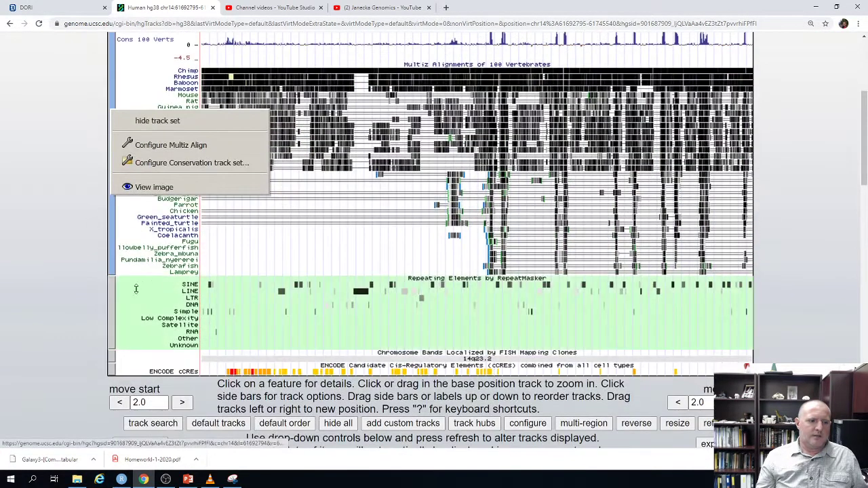
{"action": "right_click", "coordinate": [115, 308]}
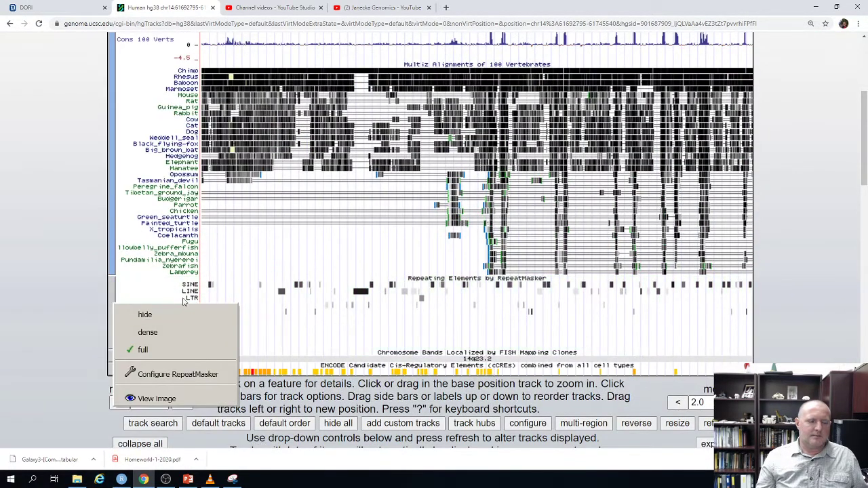
{"action": "scroll", "coordinate": [156, 292], "scroll_direction": "up", "scroll_amount": 1}
{"action": "scroll", "coordinate": [155, 291], "scroll_direction": "up", "scroll_amount": 2}
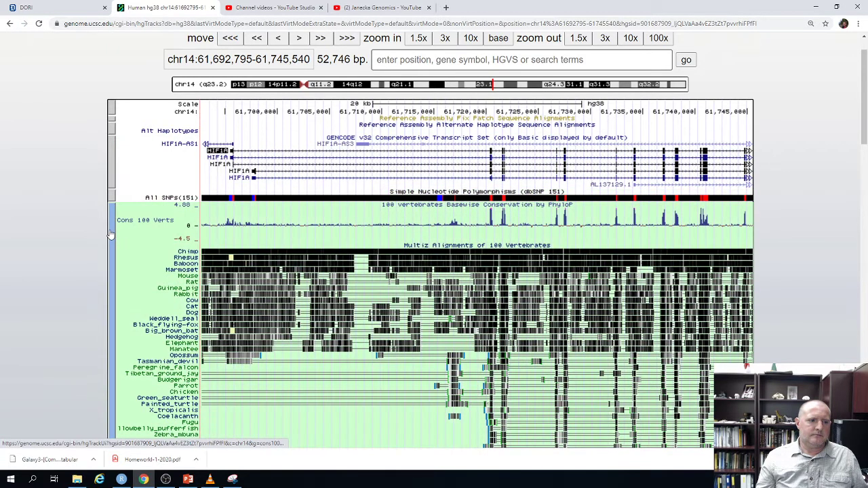
{"action": "right_click", "coordinate": [111, 233]}
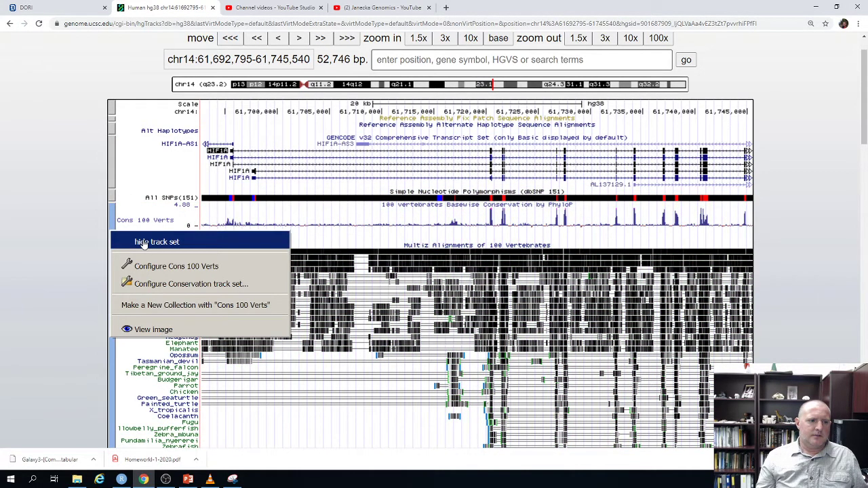
{"action": "left_click", "coordinate": [143, 240]}
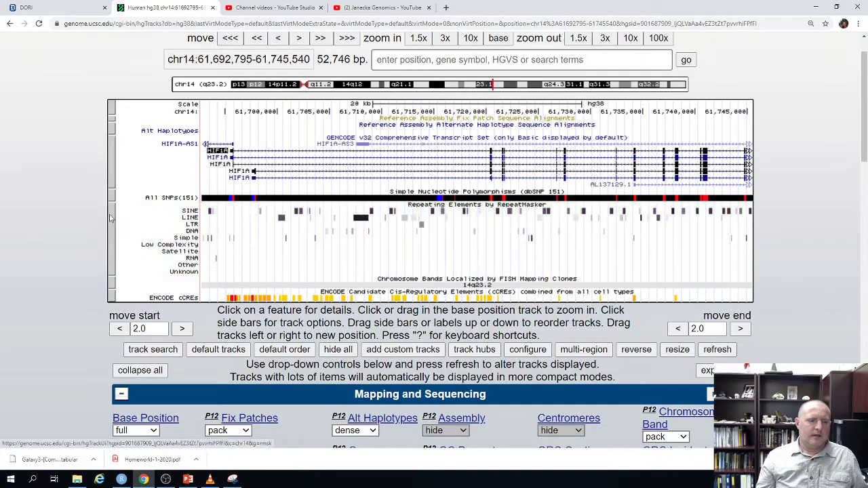
- Display the OMIM Alleles track in full mode and the ClinGen CNVs track in pack mode, and refresh the tracks
{"action": "scroll", "coordinate": [442, 241], "scroll_direction": "down", "scroll_amount": 9}
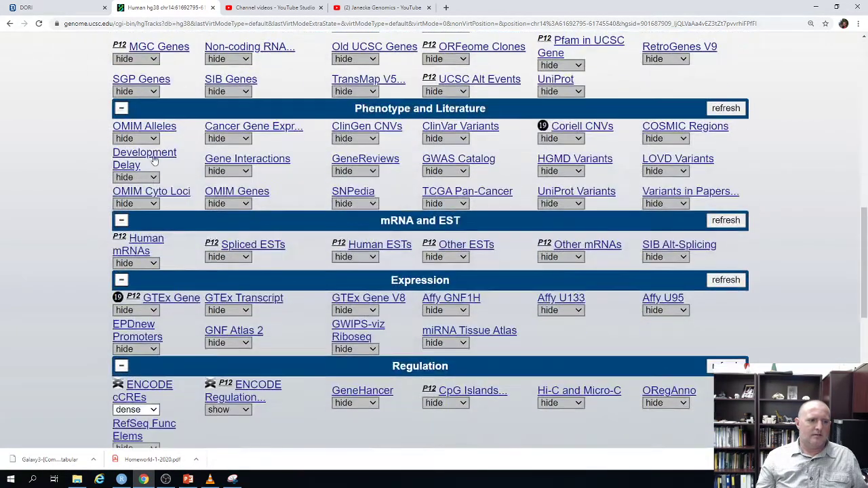
{"action": "left_click", "coordinate": [154, 139]}
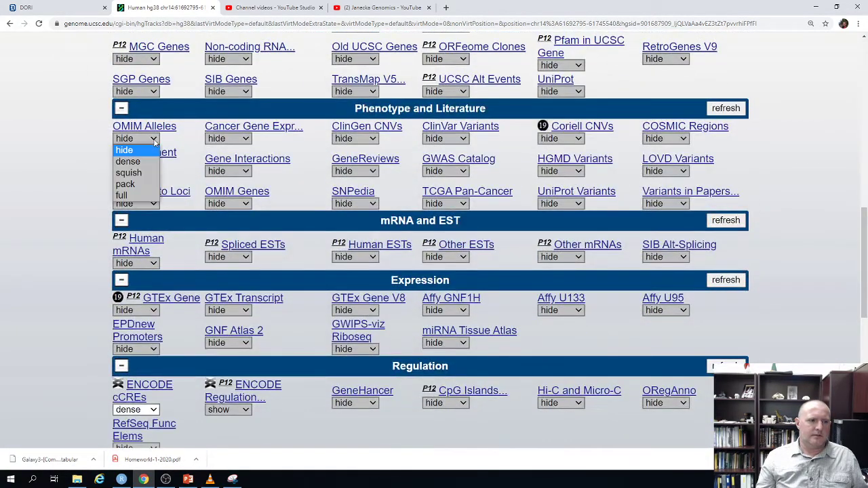
{"action": "left_click", "coordinate": [128, 196]}
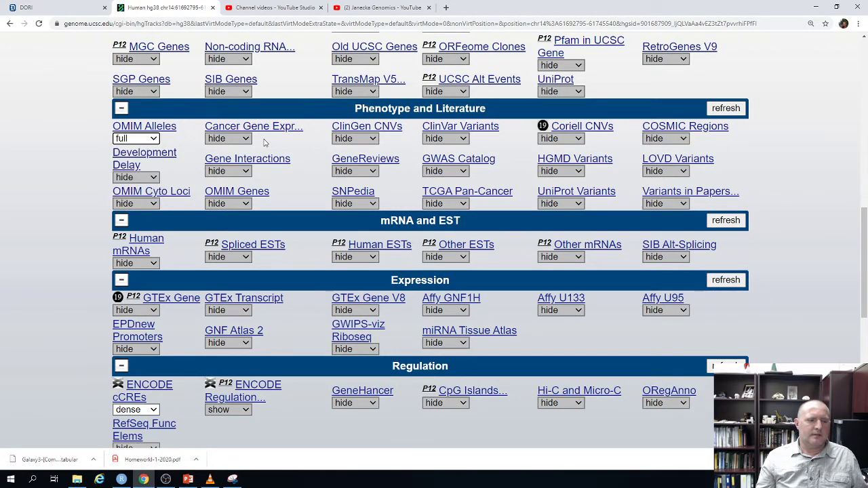
{"action": "left_click", "coordinate": [378, 140]}
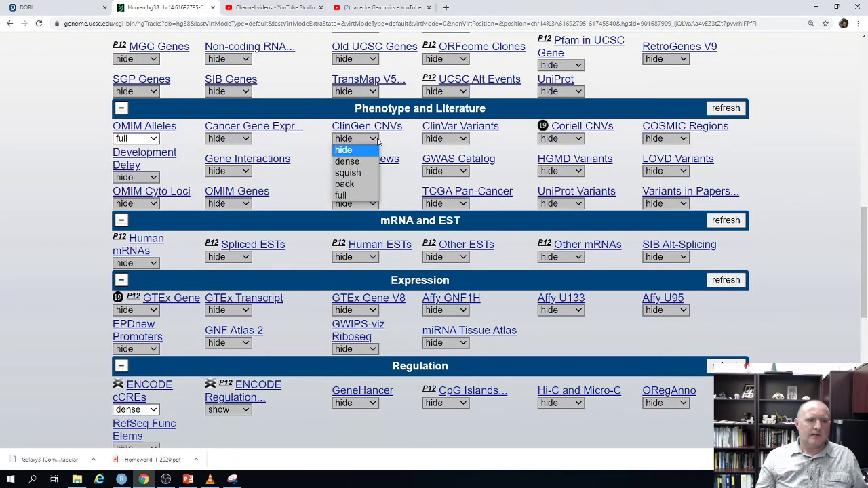
{"action": "left_click", "coordinate": [356, 185]}
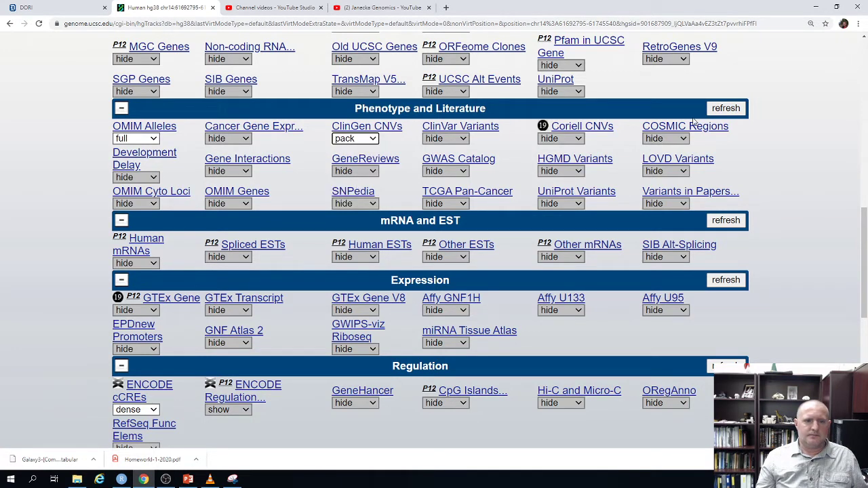
{"action": "left_click", "coordinate": [728, 109]}
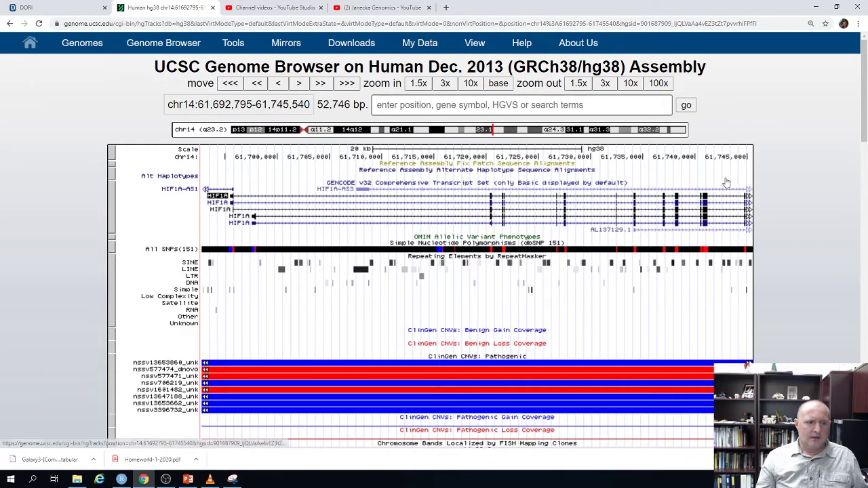
- Move the ClinGen CNVs tracks up so they sit directly below the GENCODE v32 transcripts
{"action": "scroll", "coordinate": [718, 190], "scroll_direction": "down", "scroll_amount": 3}
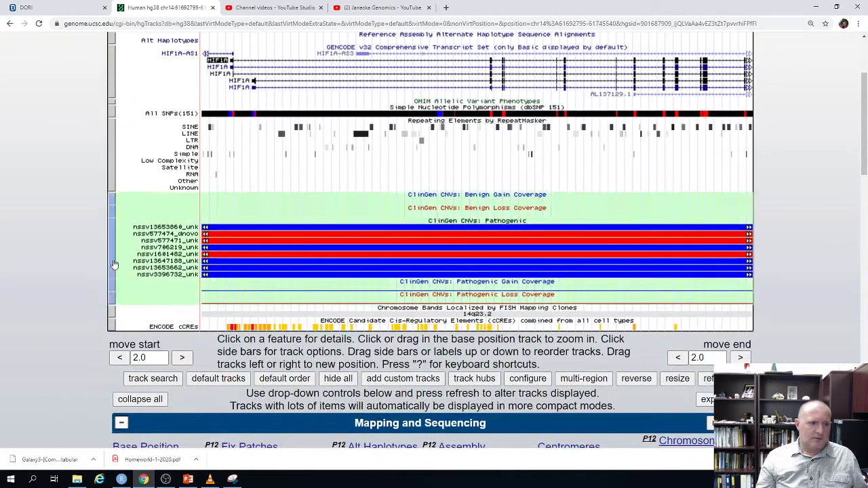
{"action": "scroll", "coordinate": [113, 244], "scroll_direction": "up", "scroll_amount": 1}
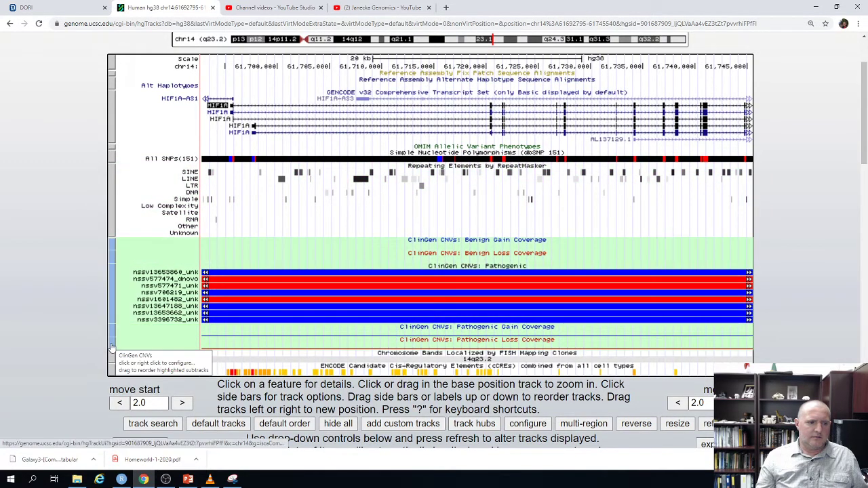
{"action": "left_click_drag", "start_coordinate": [112, 347], "coordinate": [120, 226]}
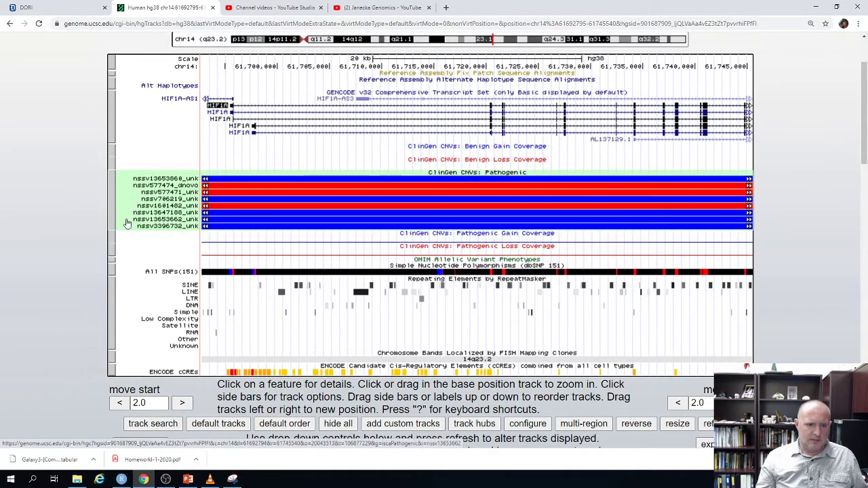
- Move the OMIM Allelic Variant Phenotypes track up, between the GENCODE transcripts and the ClinGen CNVs tracks
{"action": "left_click", "coordinate": [112, 272]}
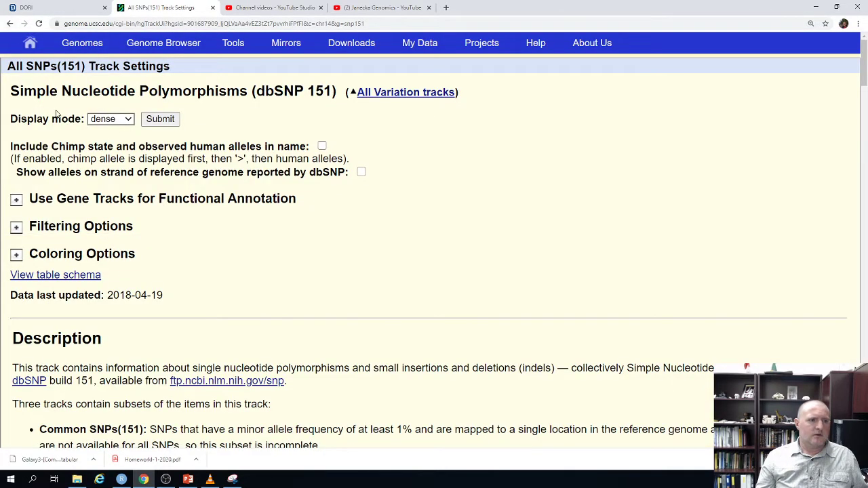
{"action": "left_click", "coordinate": [10, 23]}
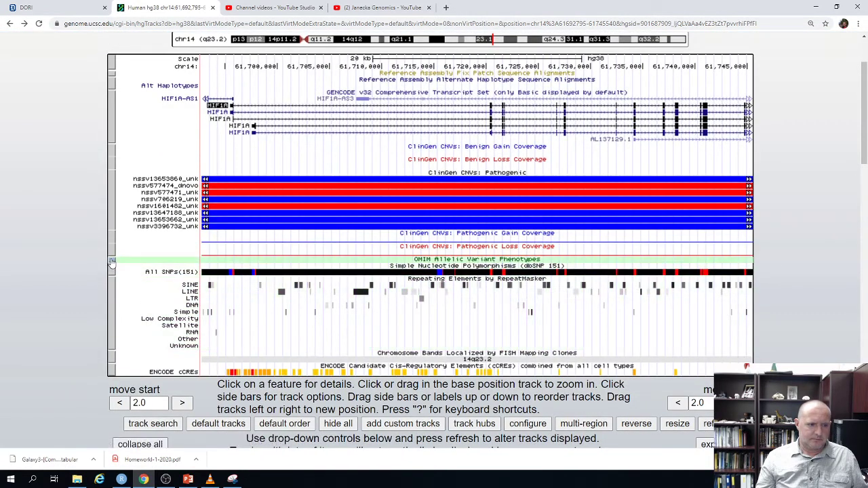
{"action": "left_click_drag", "start_coordinate": [111, 263], "coordinate": [116, 135]}
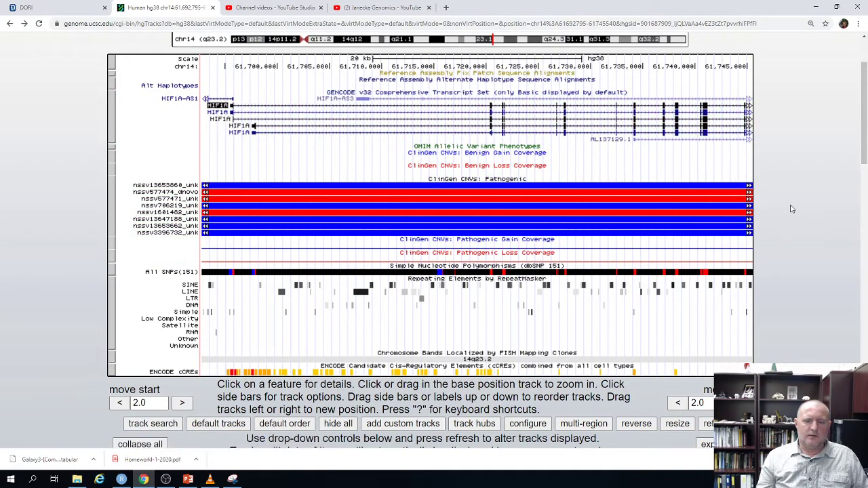
- Review the available track groups, from Mapping and Sequencing through gene predictions, phenotype, mRNA, expression, regulation and comparative genomics
{"action": "scroll", "coordinate": [791, 208], "scroll_direction": "down", "scroll_amount": 1}
{"action": "scroll", "coordinate": [792, 209], "scroll_direction": "down", "scroll_amount": 3}
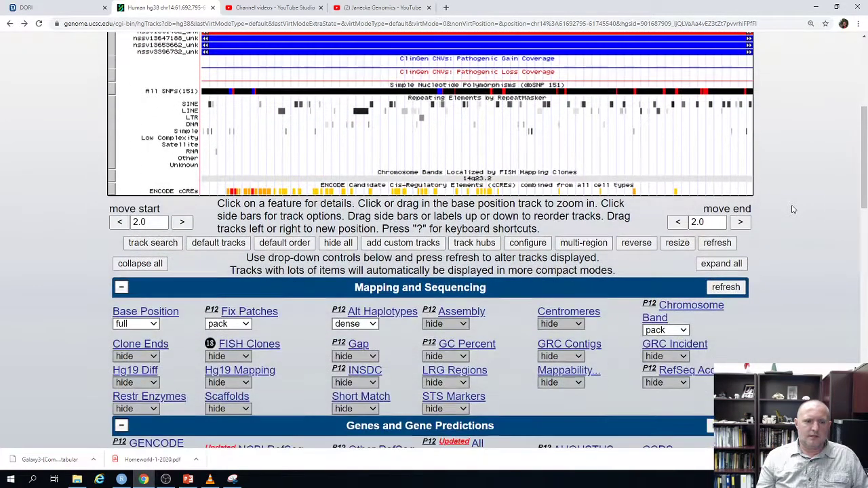
{"action": "scroll", "coordinate": [792, 209], "scroll_direction": "down", "scroll_amount": 3}
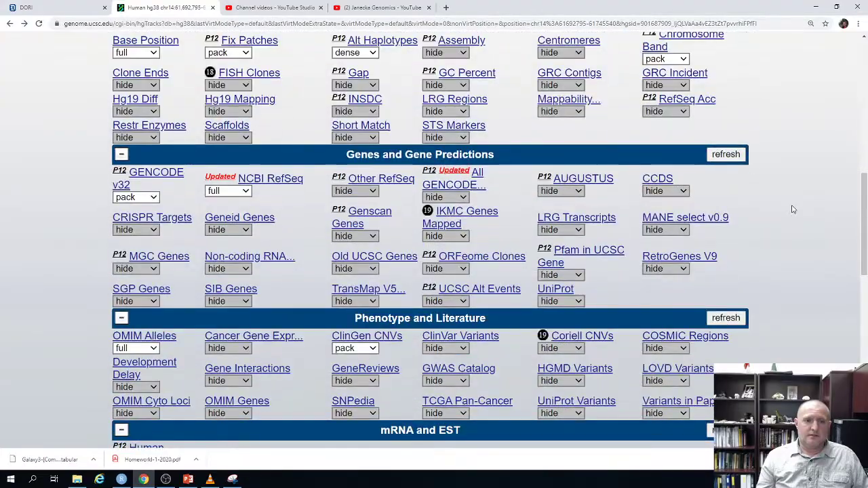
{"action": "scroll", "coordinate": [792, 209], "scroll_direction": "down", "scroll_amount": 2}
{"action": "scroll", "coordinate": [792, 209], "scroll_direction": "up", "scroll_amount": 6}
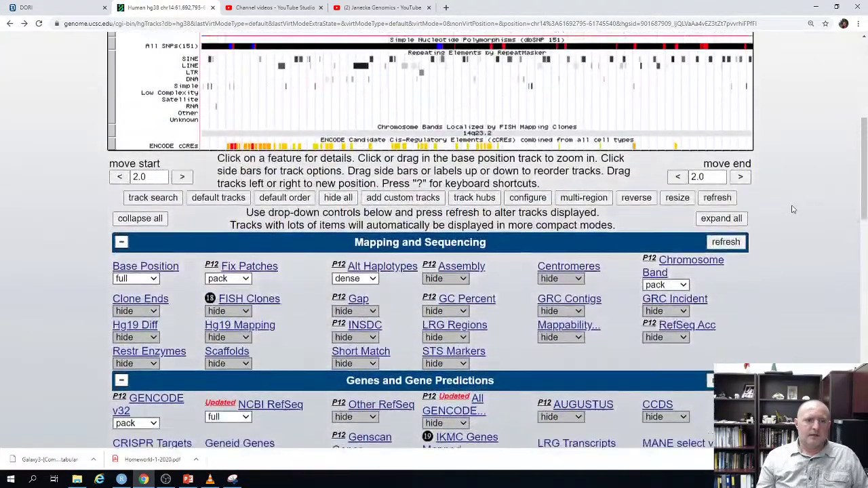
{"action": "scroll", "coordinate": [792, 208], "scroll_direction": "down", "scroll_amount": 3}
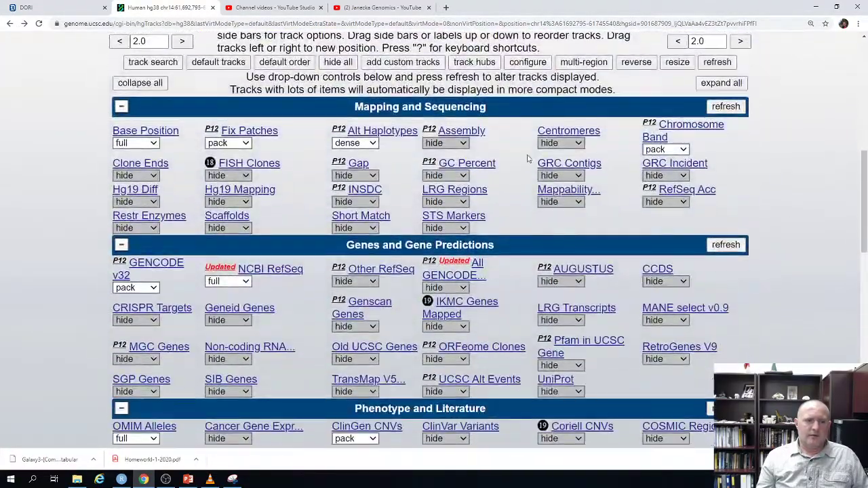
{"action": "scroll", "coordinate": [326, 158], "scroll_direction": "up", "scroll_amount": 2}
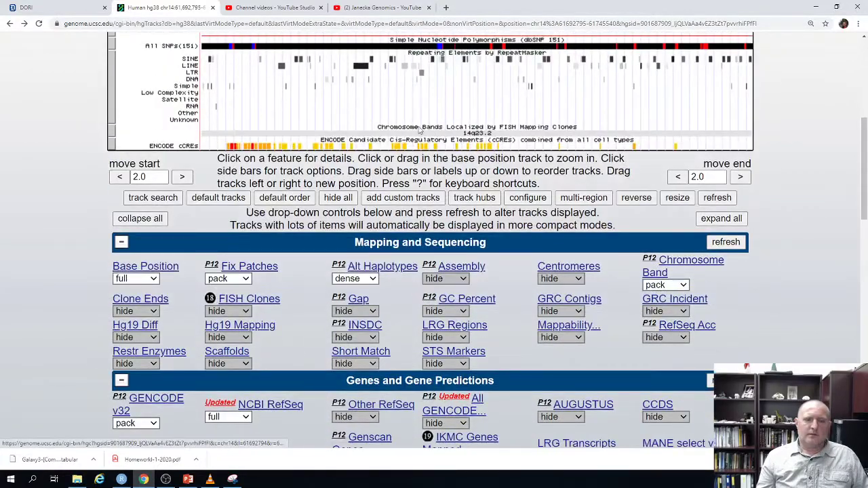
{"action": "scroll", "coordinate": [710, 253], "scroll_direction": "down", "scroll_amount": 1}
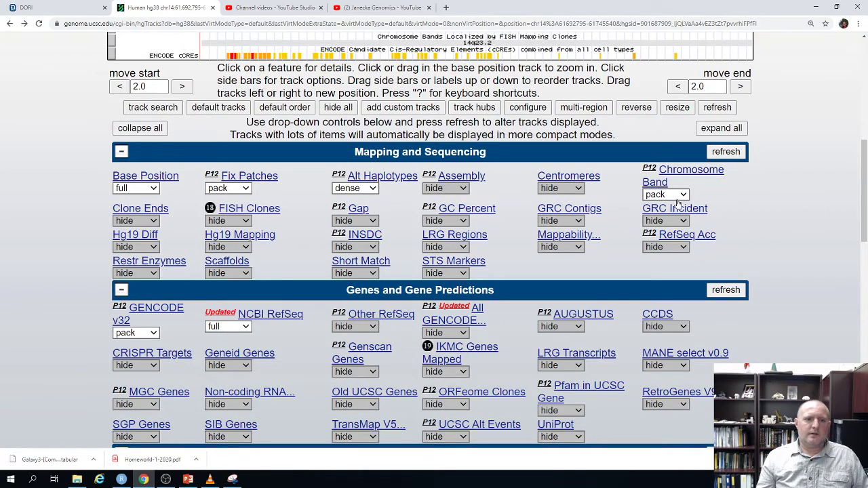
{"action": "scroll", "coordinate": [499, 158], "scroll_direction": "down", "scroll_amount": 2}
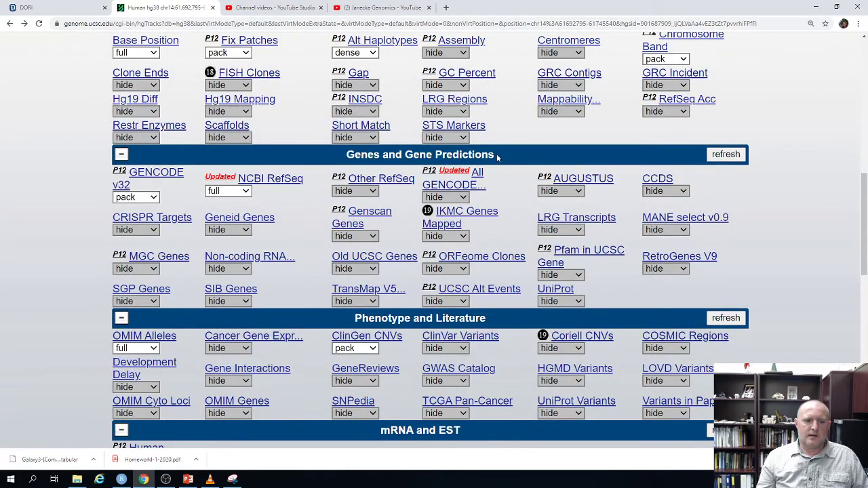
{"action": "scroll", "coordinate": [498, 157], "scroll_direction": "down", "scroll_amount": 1}
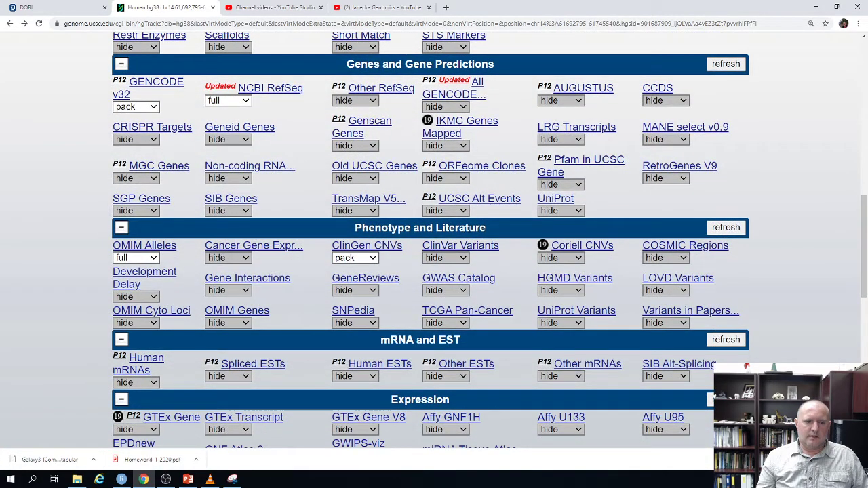
{"action": "scroll", "coordinate": [390, 207], "scroll_direction": "down", "scroll_amount": 1}
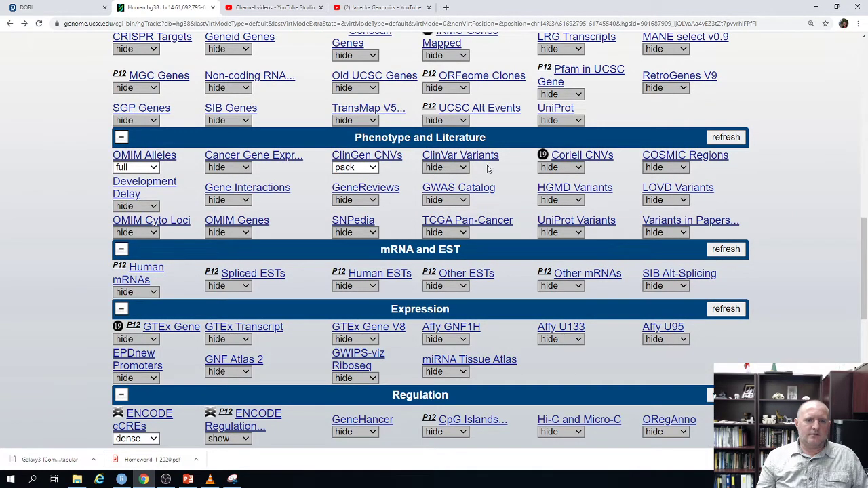
{"action": "scroll", "coordinate": [514, 192], "scroll_direction": "down", "scroll_amount": 2}
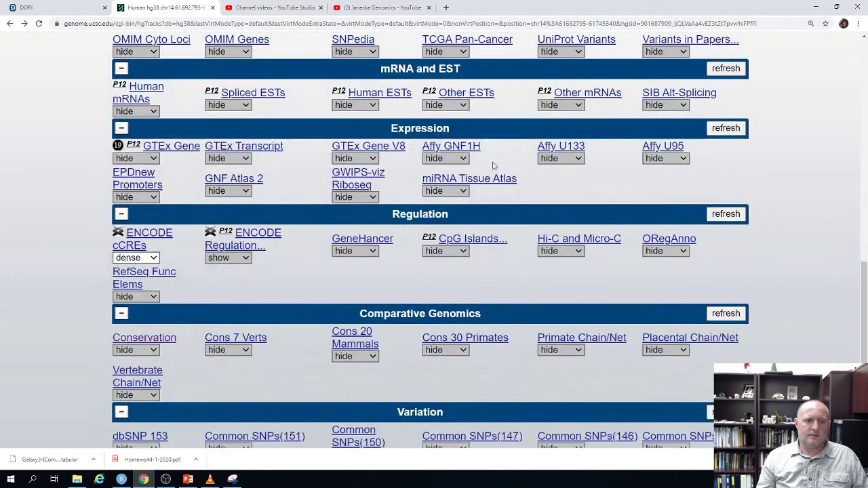
{"action": "scroll", "coordinate": [522, 194], "scroll_direction": "up", "scroll_amount": 2}
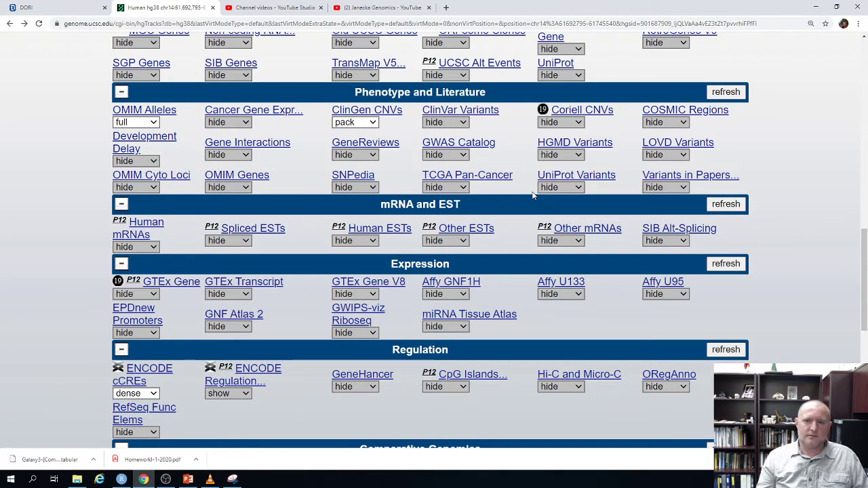
{"action": "scroll", "coordinate": [420, 170], "scroll_direction": "down", "scroll_amount": 2}
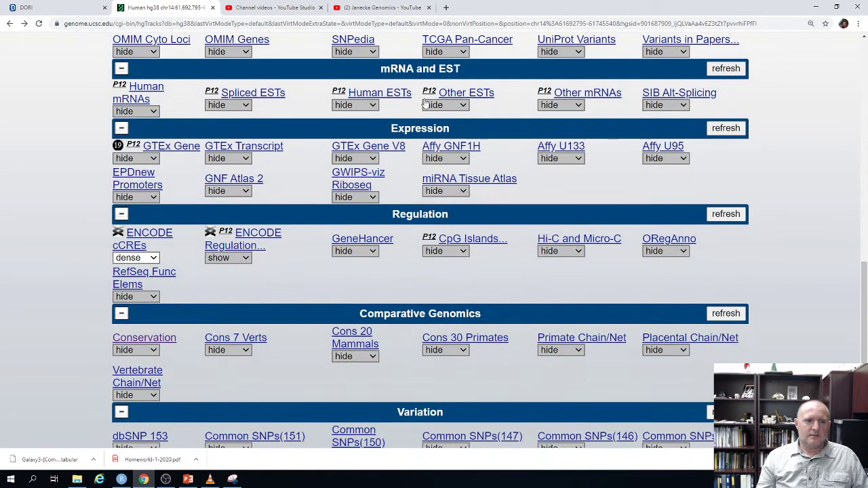
- Display the GTEx Gene expression track in squish mode and refresh the tracks
{"action": "left_click", "coordinate": [155, 159]}
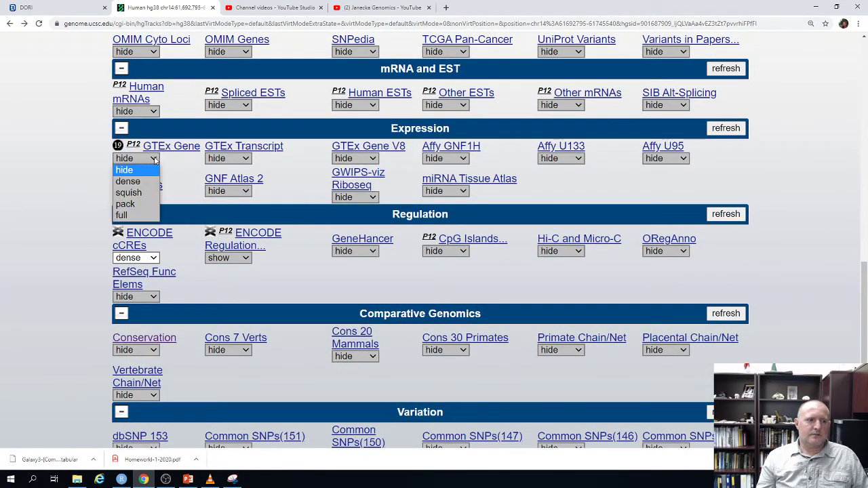
{"action": "left_click", "coordinate": [129, 193]}
{"action": "left_click", "coordinate": [724, 128]}
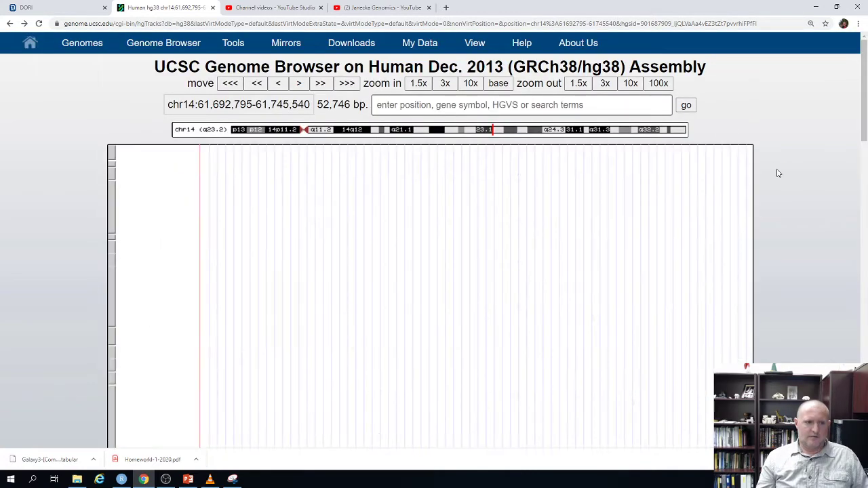
- Switch the GTEx Gene track to pack mode in the track image
{"action": "scroll", "coordinate": [736, 231], "scroll_direction": "down", "scroll_amount": 3}
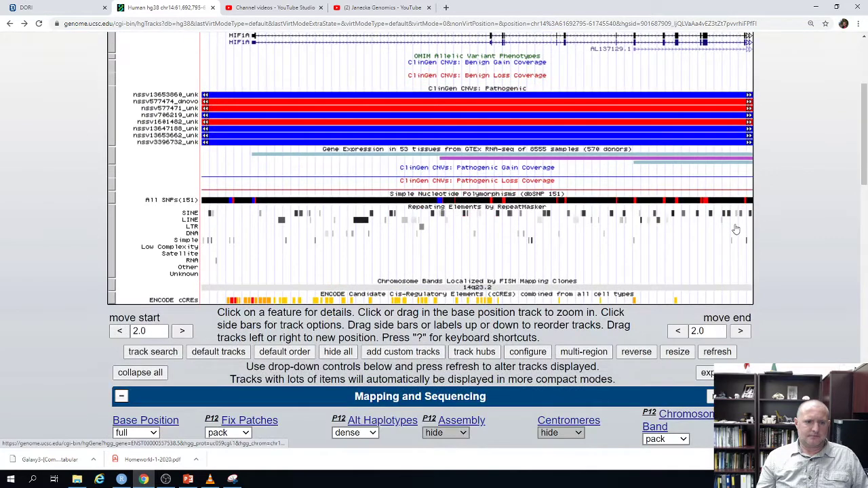
{"action": "scroll", "coordinate": [128, 253], "scroll_direction": "up", "scroll_amount": 2}
{"action": "right_click", "coordinate": [113, 255]}
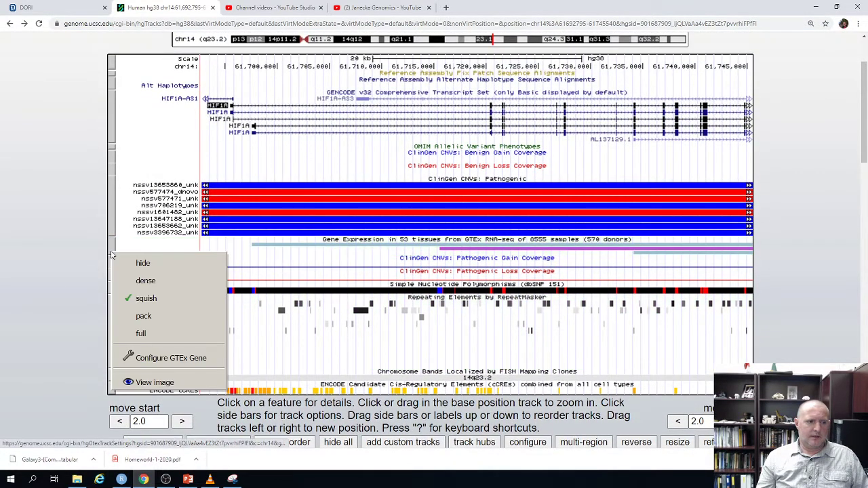
{"action": "left_click", "coordinate": [143, 316]}
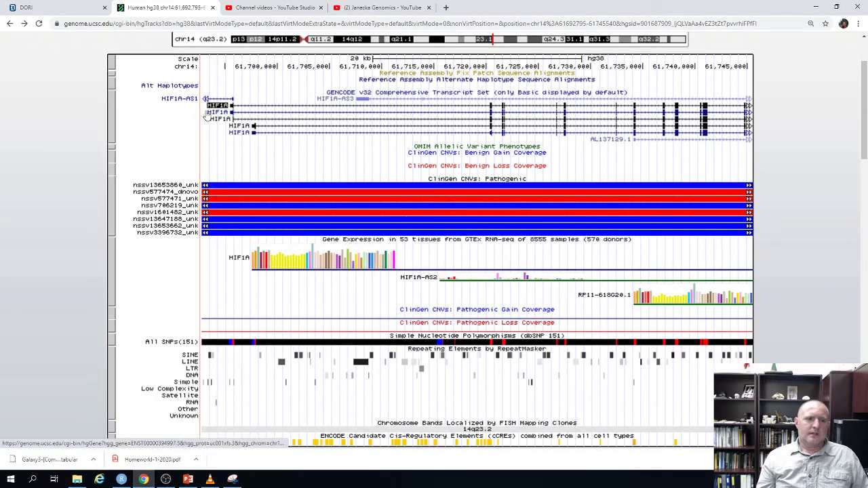
- Open the GTEx details for HIF1A, examine its expression plot across tissues, and go back to the tracks
{"action": "left_click", "coordinate": [323, 263]}
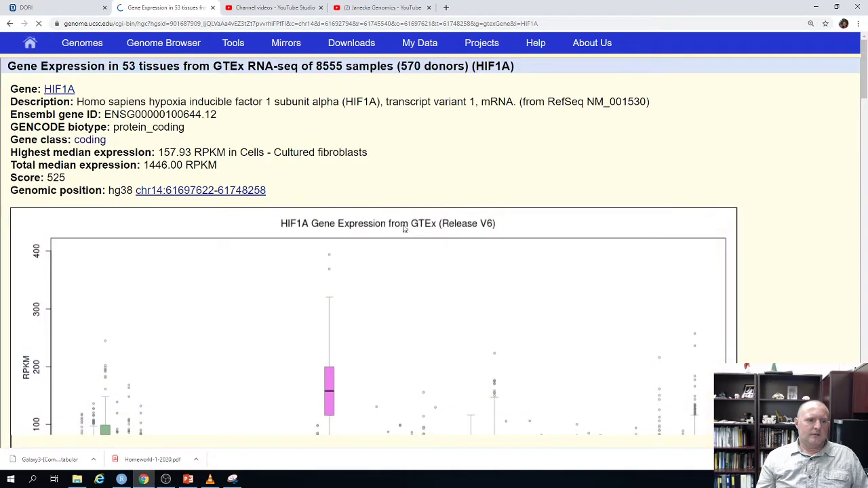
{"action": "scroll", "coordinate": [402, 228], "scroll_direction": "down", "scroll_amount": 2}
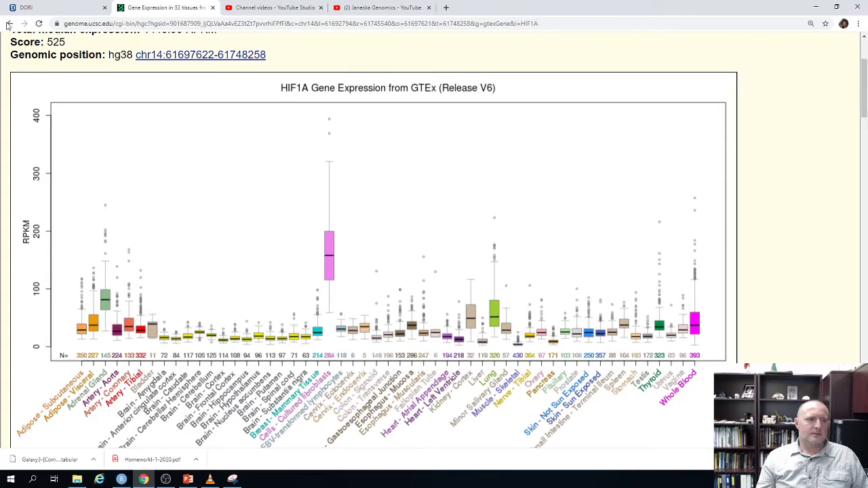
{"action": "left_click", "coordinate": [8, 25]}
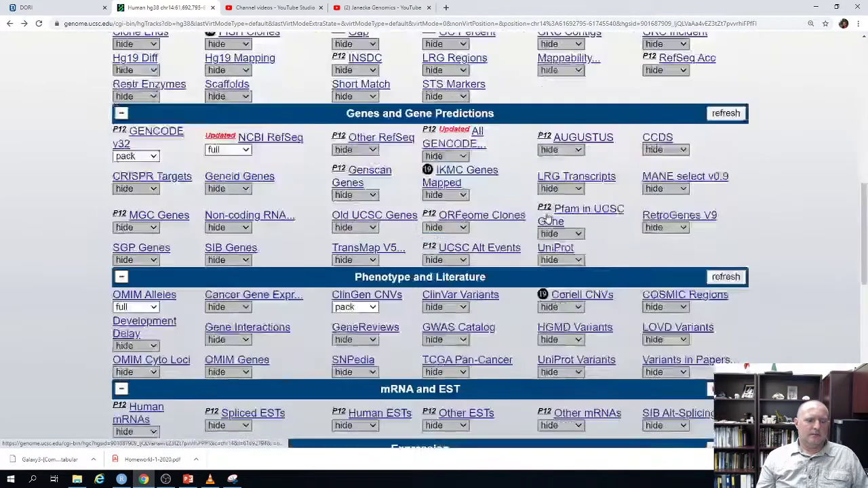
- Look over the remaining track groups down to Variation and Repeats, and return to the HIF1A track image
{"action": "scroll", "coordinate": [547, 215], "scroll_direction": "down", "scroll_amount": 4}
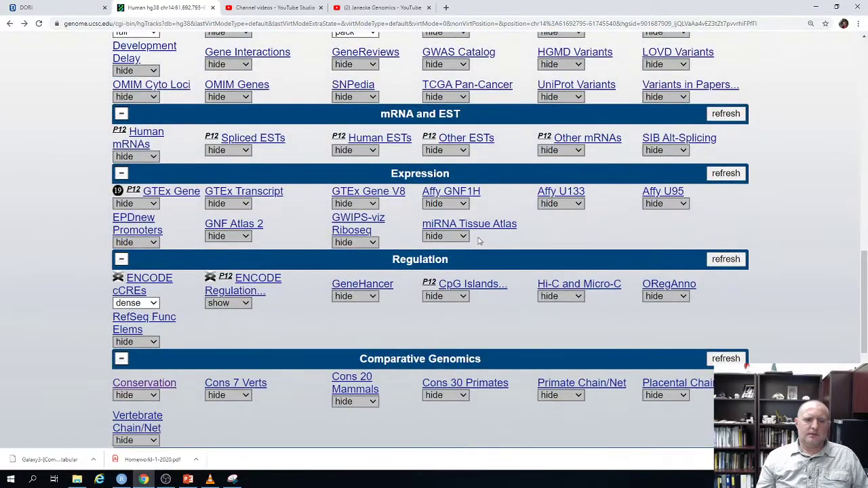
{"action": "scroll", "coordinate": [479, 240], "scroll_direction": "down", "scroll_amount": 5}
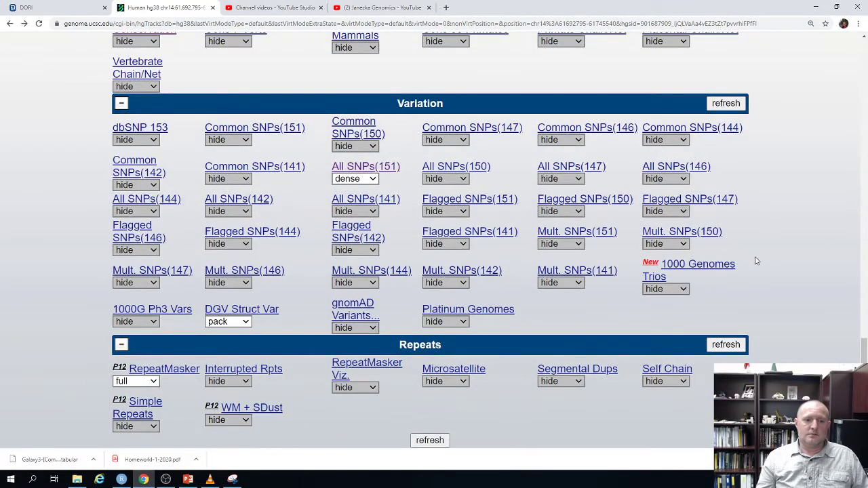
{"action": "left_click_drag", "start_coordinate": [864, 349], "coordinate": [864, 41]}
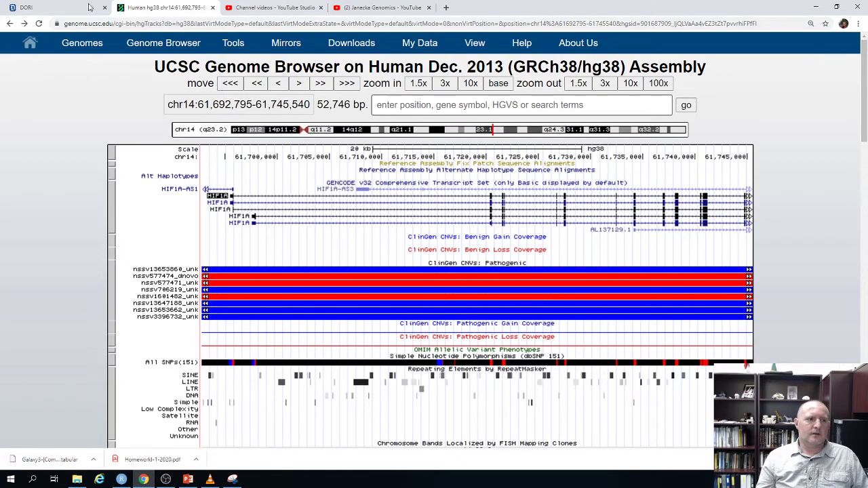
- Switch to the Mouse GRCm38/mm10 assembly and look over its track image and available track groups
{"action": "mouse_move", "coordinate": [68, 46]}
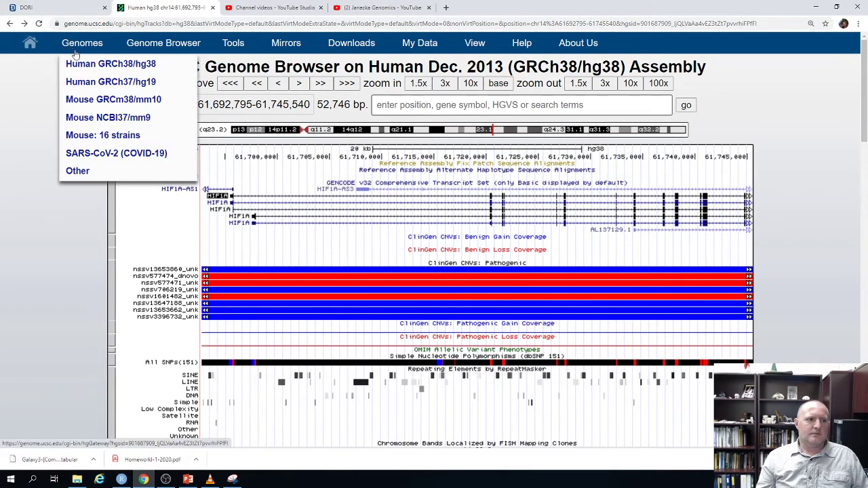
{"action": "left_click", "coordinate": [87, 102]}
{"action": "scroll", "coordinate": [700, 293], "scroll_direction": "down", "scroll_amount": 15}
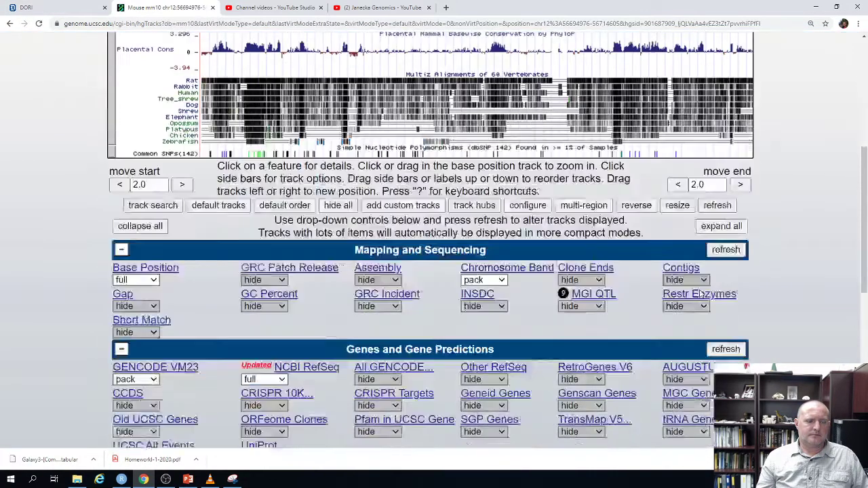
{"action": "scroll", "coordinate": [700, 293], "scroll_direction": "down", "scroll_amount": 2}
{"action": "scroll", "coordinate": [701, 293], "scroll_direction": "up", "scroll_amount": 7}
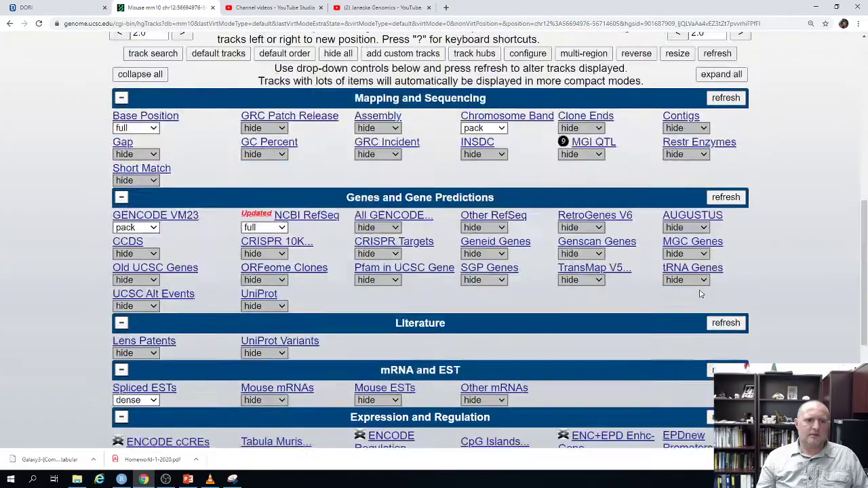
{"action": "scroll", "coordinate": [700, 293], "scroll_direction": "down", "scroll_amount": 7}
{"action": "scroll", "coordinate": [699, 289], "scroll_direction": "up", "scroll_amount": 10}
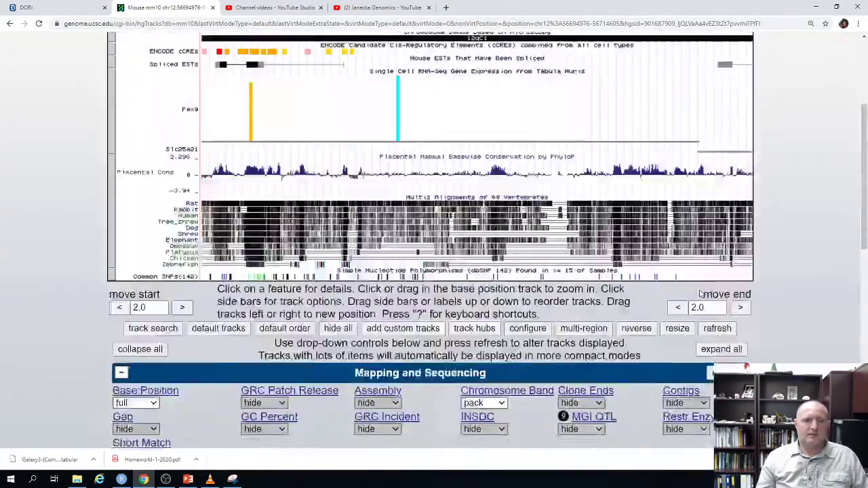
- Browse the other represented species, select Hedgehog with the May 2012 (EriEur2.0/eriEur2) assembly, and open its genome browser
{"action": "mouse_move", "coordinate": [163, 43]}
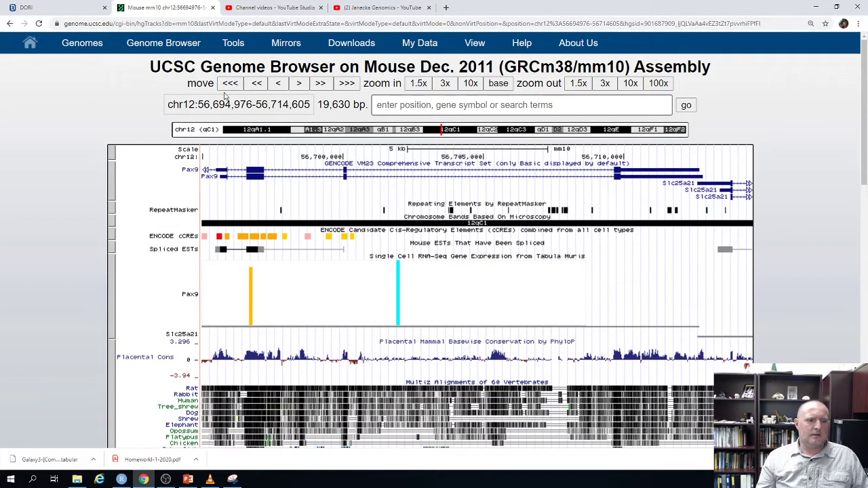
{"action": "mouse_move", "coordinate": [84, 44]}
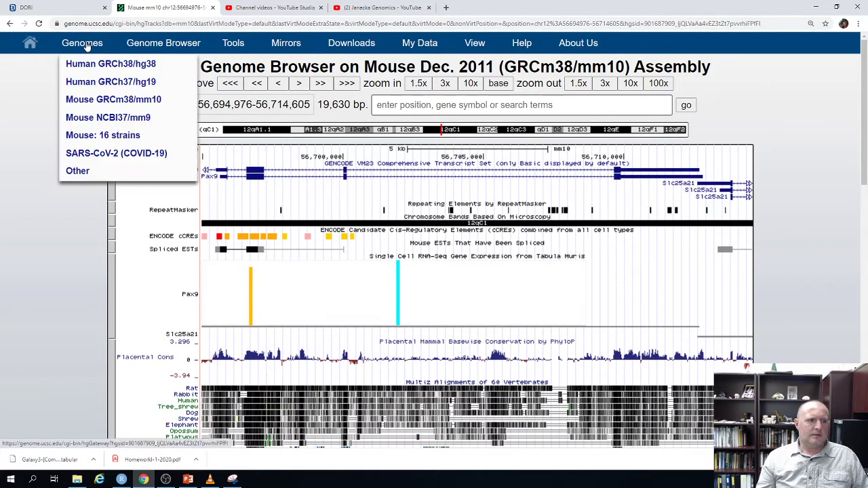
{"action": "left_click", "coordinate": [78, 172]}
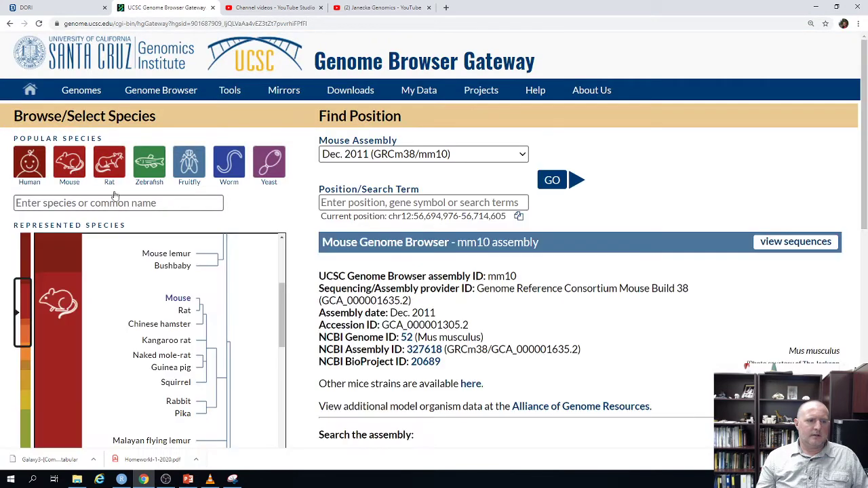
{"action": "scroll", "coordinate": [257, 284], "scroll_direction": "down", "scroll_amount": 5}
{"action": "scroll", "coordinate": [254, 281], "scroll_direction": "down", "scroll_amount": 4}
{"action": "scroll", "coordinate": [199, 323], "scroll_direction": "up", "scroll_amount": 3}
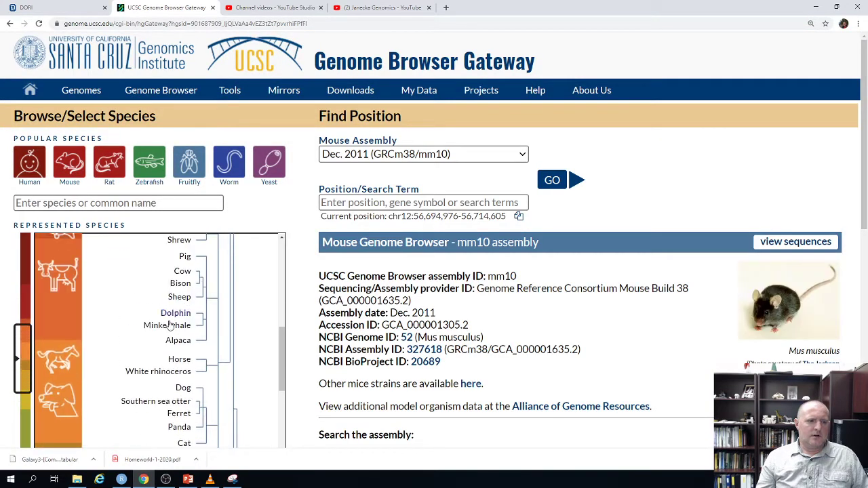
{"action": "scroll", "coordinate": [193, 352], "scroll_direction": "down", "scroll_amount": 1}
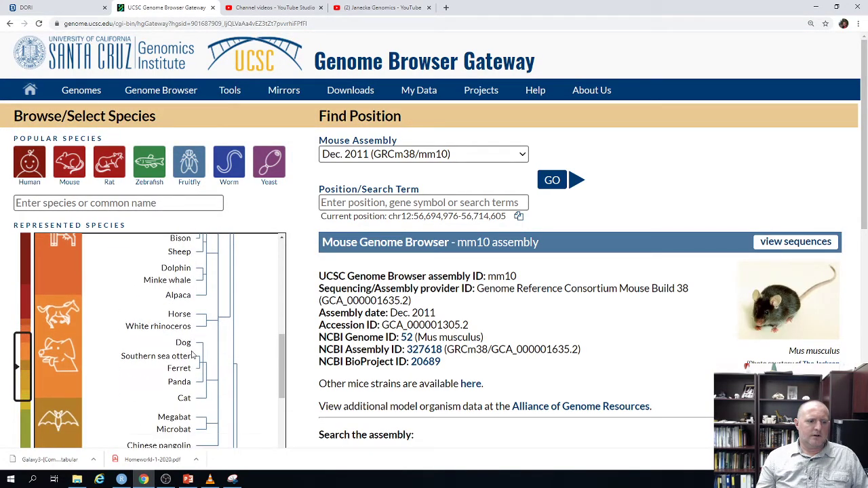
{"action": "scroll", "coordinate": [190, 379], "scroll_direction": "up", "scroll_amount": 2}
{"action": "left_click", "coordinate": [180, 275]}
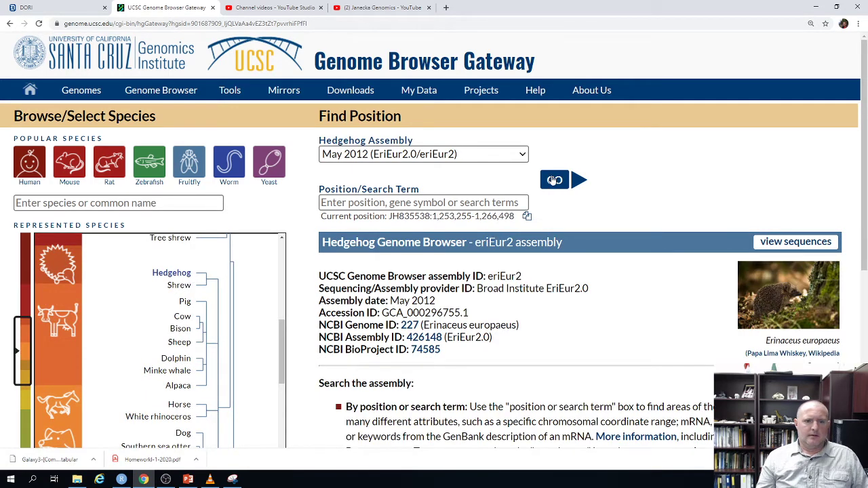
{"action": "left_click", "coordinate": [553, 181]}
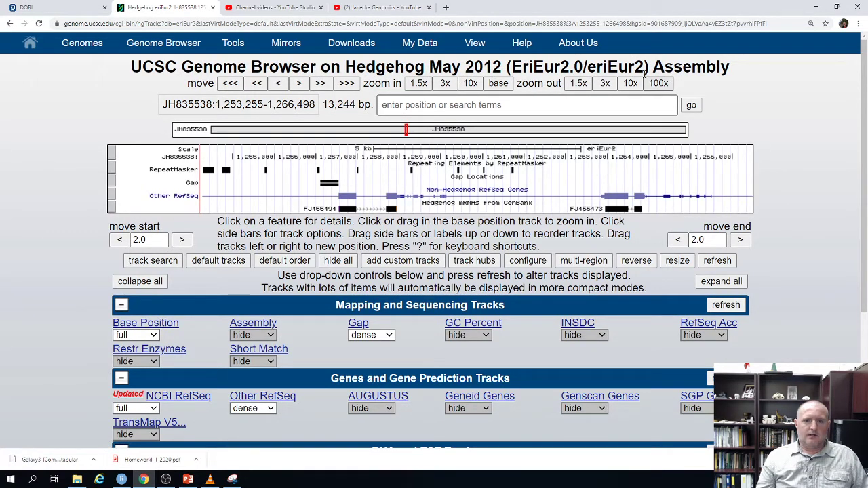
- Examine the hedgehog assembly's name and its available track groups, including the Hedgehog mRNAs display options
{"action": "left_click_drag", "start_coordinate": [644, 67], "coordinate": [597, 66]}
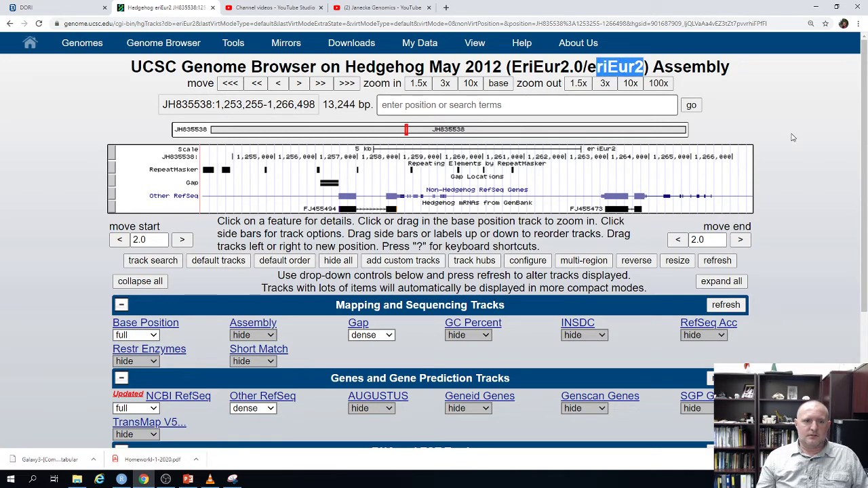
{"action": "scroll", "coordinate": [791, 138], "scroll_direction": "down", "scroll_amount": 3}
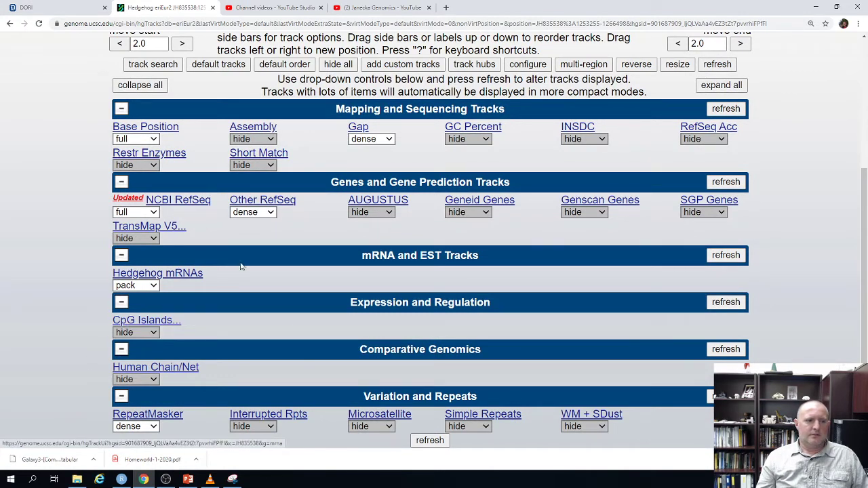
{"action": "left_click", "coordinate": [150, 285]}
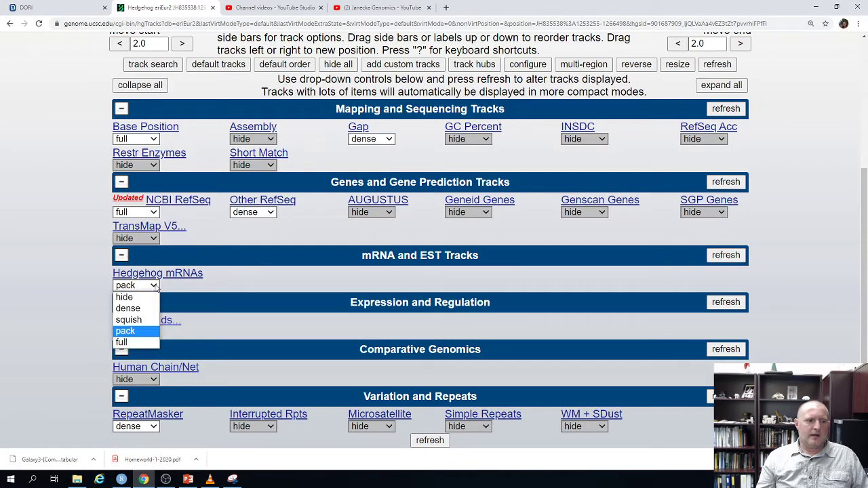
{"action": "scroll", "coordinate": [349, 266], "scroll_direction": "up", "scroll_amount": 2}
{"action": "scroll", "coordinate": [349, 266], "scroll_direction": "up", "scroll_amount": 2}
{"action": "scroll", "coordinate": [476, 212], "scroll_direction": "down", "scroll_amount": 3}
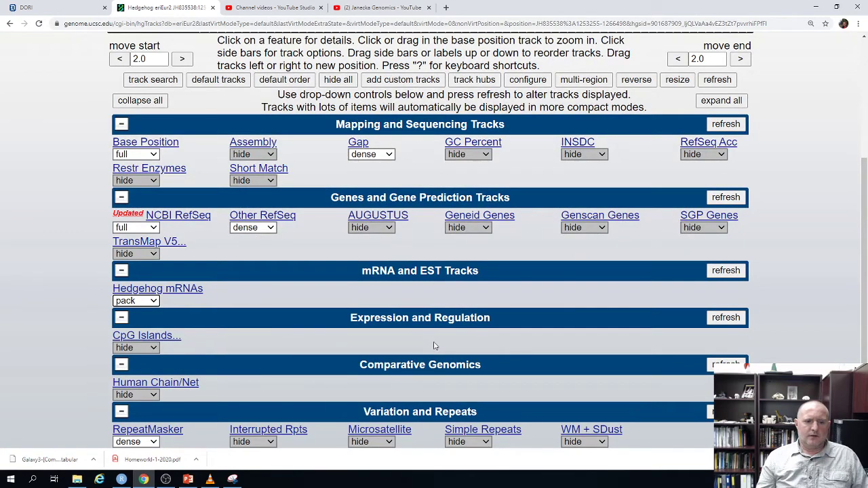
{"action": "scroll", "coordinate": [438, 345], "scroll_direction": "down", "scroll_amount": 1}
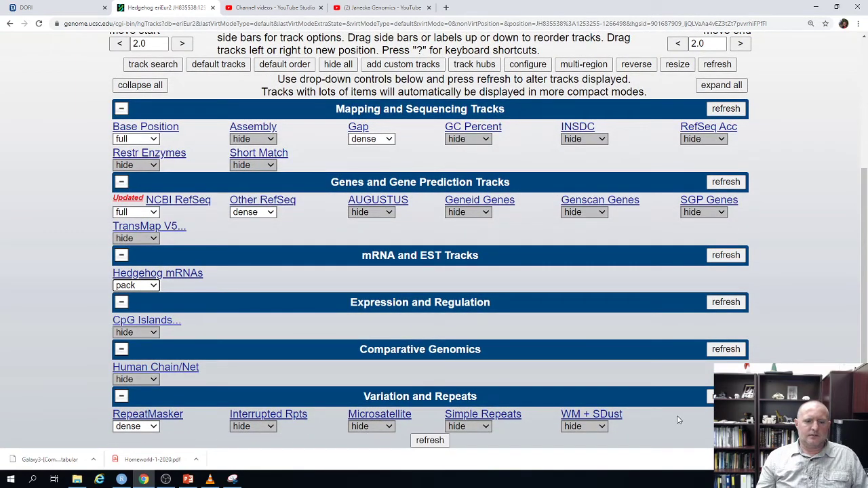
{"action": "scroll", "coordinate": [391, 309], "scroll_direction": "up", "scroll_amount": 2}
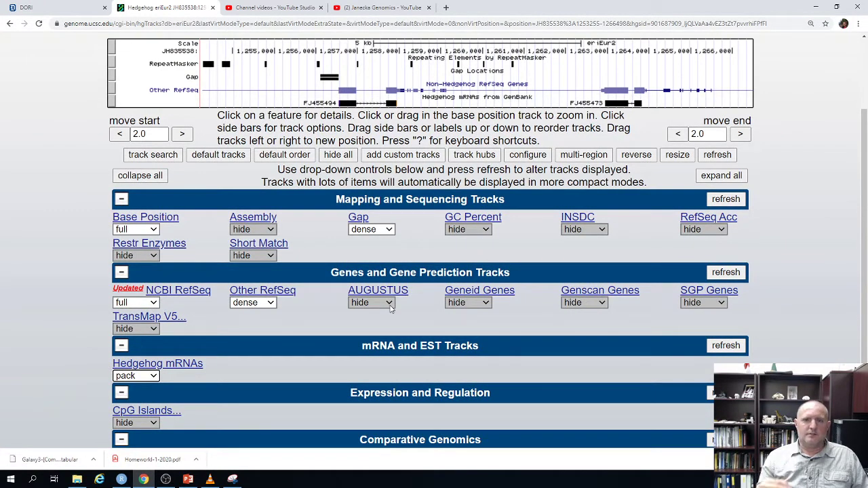
{"action": "scroll", "coordinate": [438, 306], "scroll_direction": "up", "scroll_amount": 2}
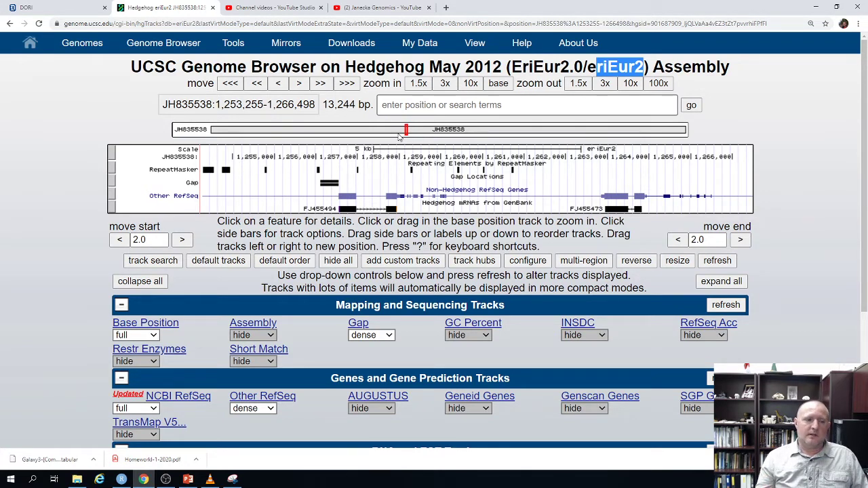
- Switch back to the Human GRCh38/hg38 assembly and look over the tracks around HIF1A
{"action": "mouse_move", "coordinate": [84, 48]}
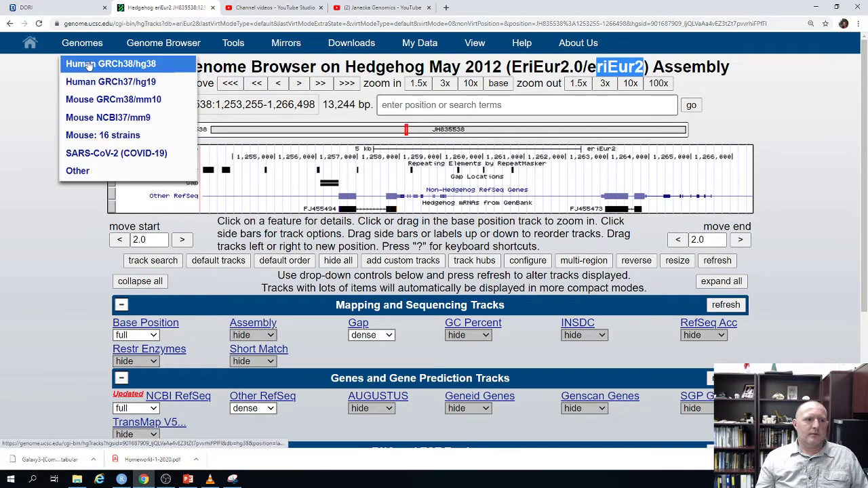
{"action": "left_click", "coordinate": [88, 63]}
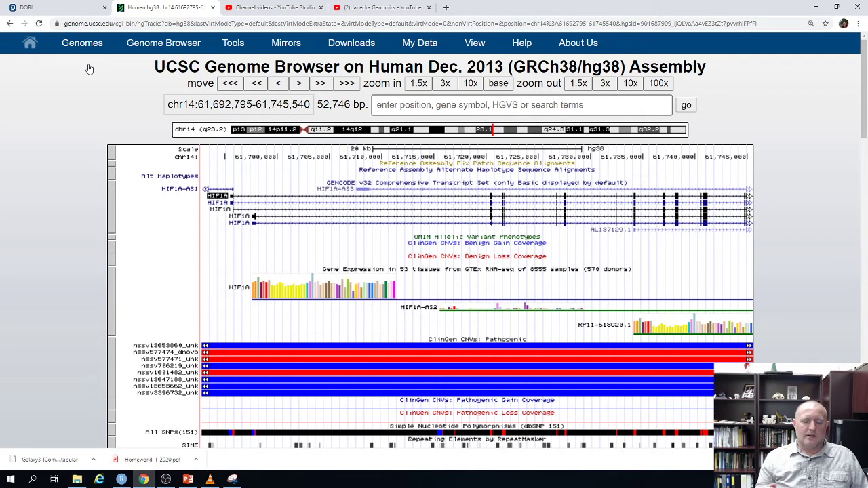
{"action": "scroll", "coordinate": [761, 190], "scroll_direction": "down", "scroll_amount": 2}
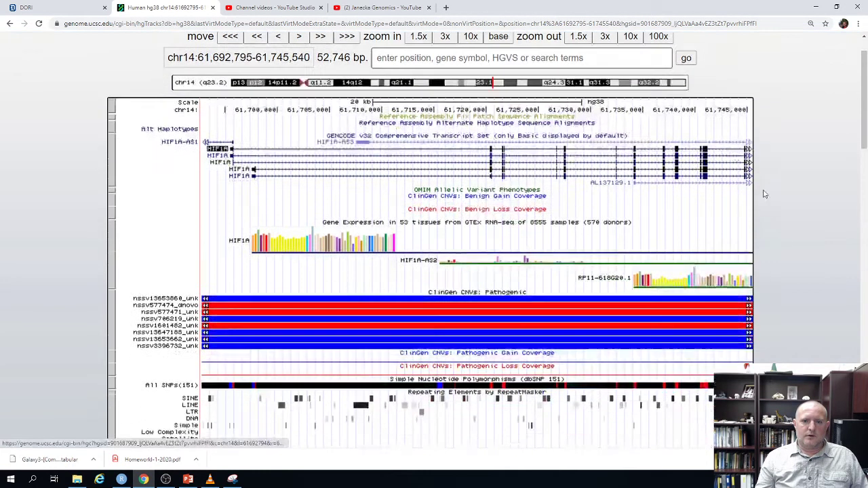
{"action": "scroll", "coordinate": [792, 189], "scroll_direction": "down", "scroll_amount": 2}
{"action": "scroll", "coordinate": [795, 189], "scroll_direction": "up", "scroll_amount": 3}
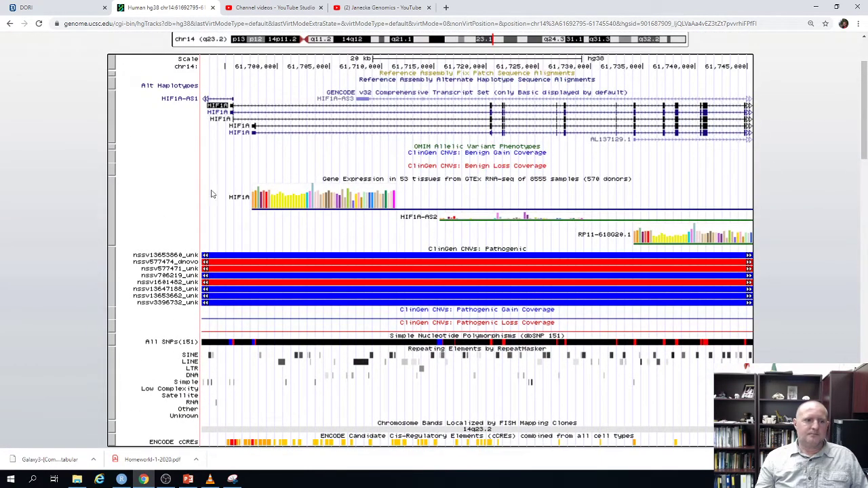
{"action": "scroll", "coordinate": [587, 174], "scroll_direction": "up", "scroll_amount": 2}
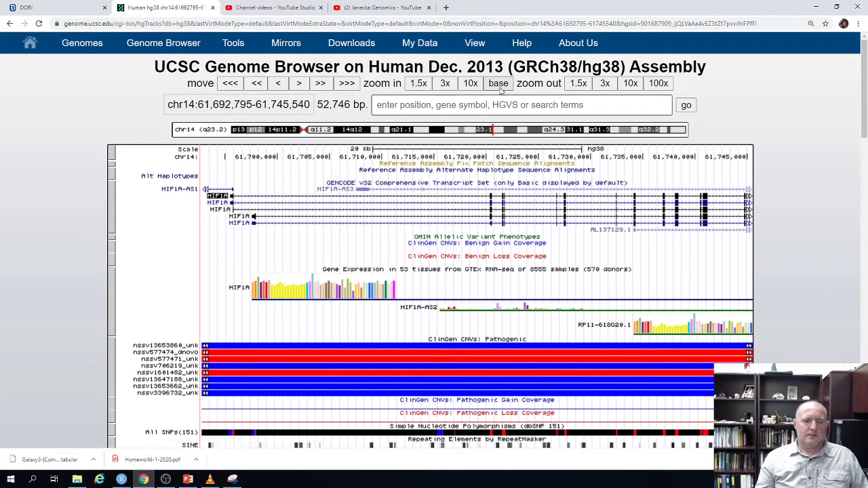
- Zoom out 1.5x from HIF1A and shift the displayed region downstream on chr14 to include SNAPC1
{"action": "left_click", "coordinate": [578, 83]}
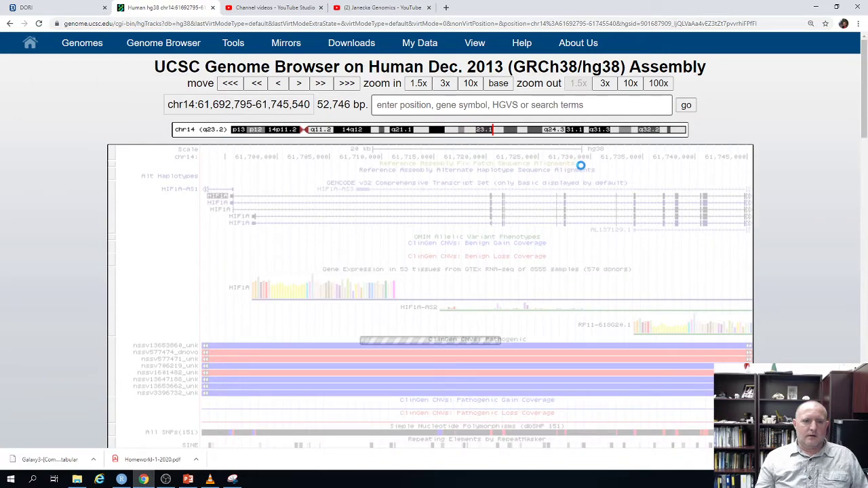
{"action": "left_click_drag", "start_coordinate": [619, 226], "coordinate": [427, 217]}
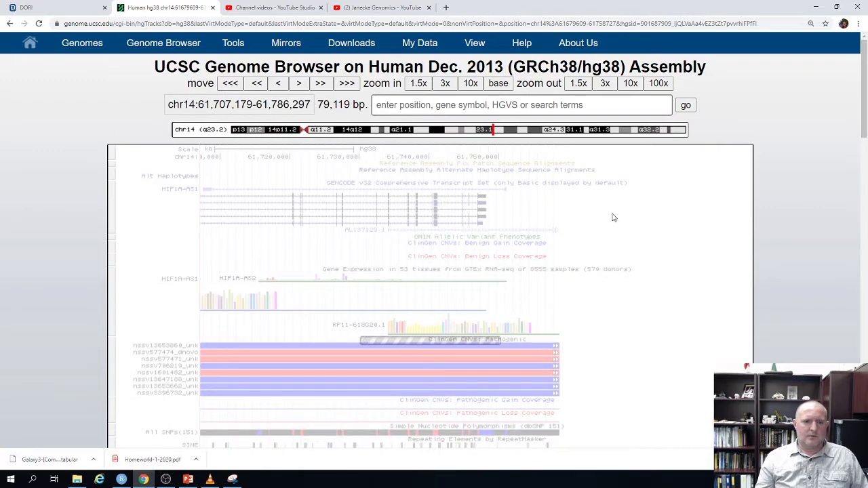
{"action": "left_click_drag", "start_coordinate": [613, 218], "coordinate": [490, 225]}
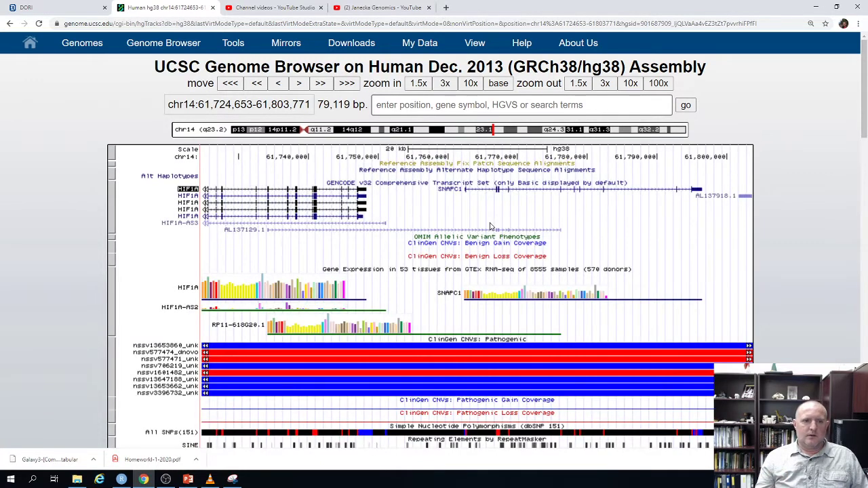
- Activate the position and gene search field for the human assembly
{"action": "left_click", "coordinate": [470, 103]}
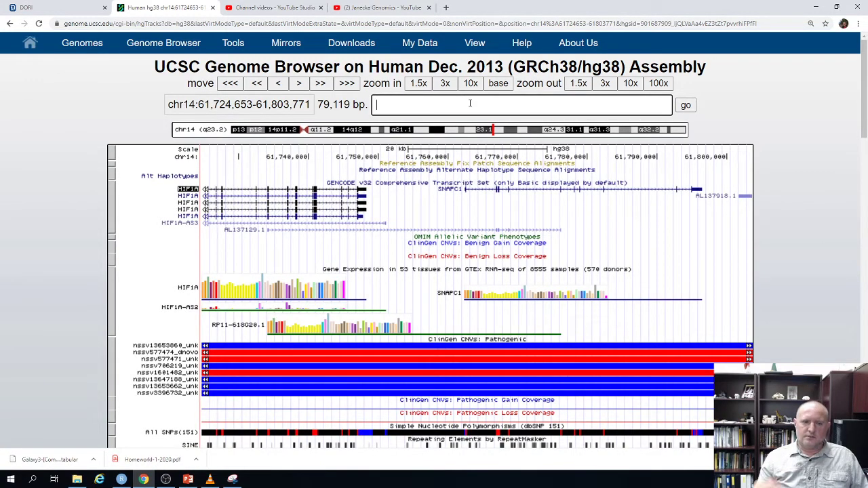